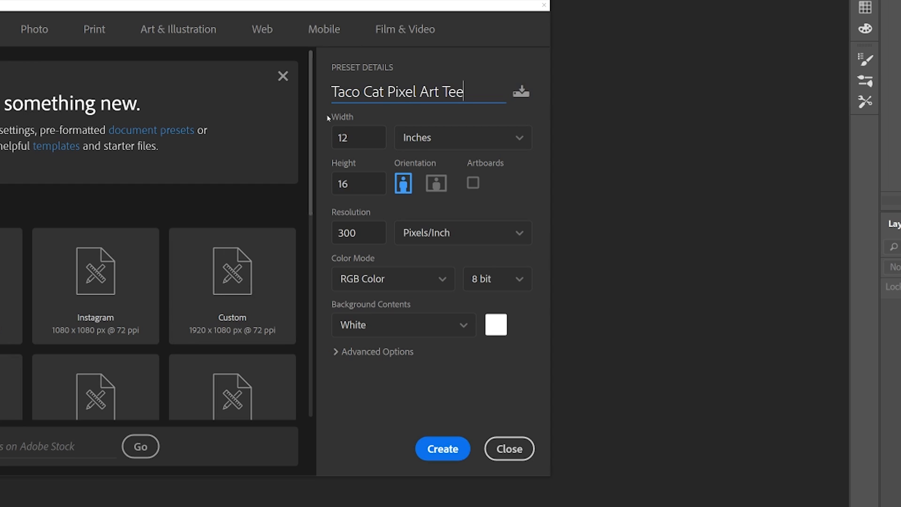
Set the document's units to pixels, its width and height to 100 each, and create it
{"action": "left_click", "coordinate": [427, 124]}
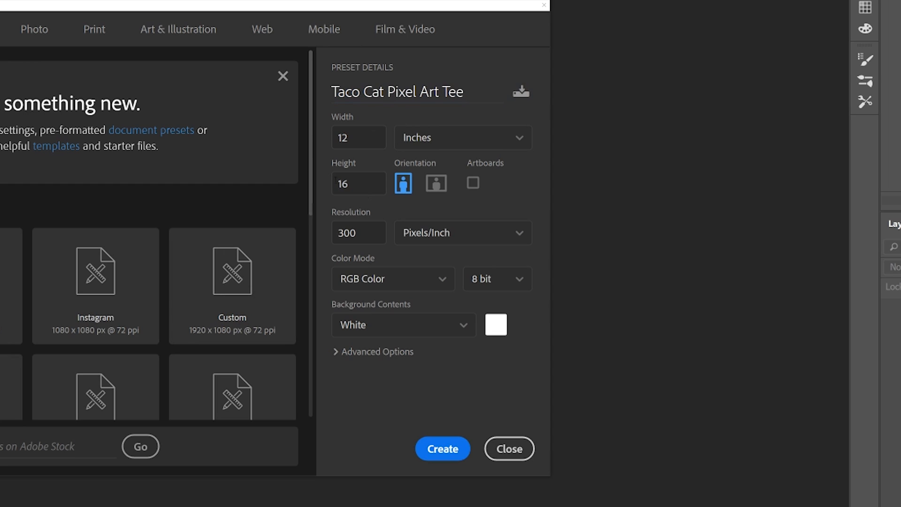
{"action": "left_click", "coordinate": [423, 145]}
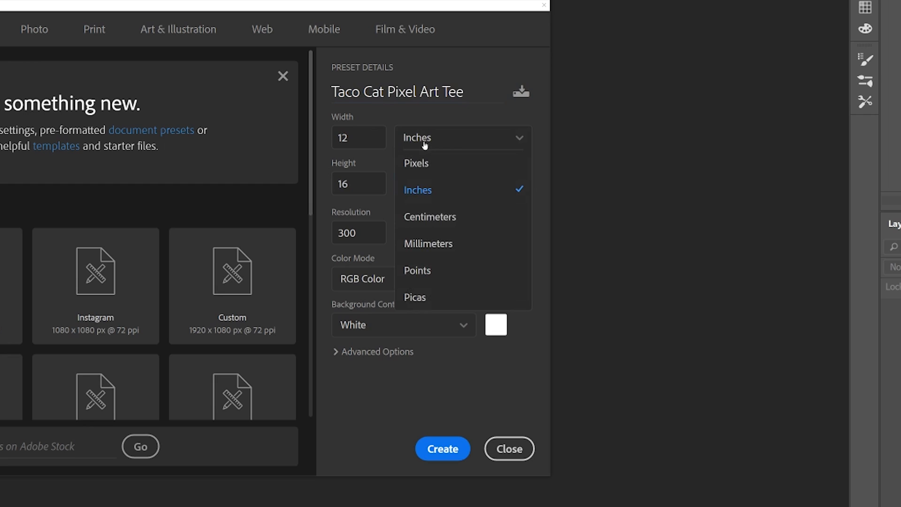
{"action": "left_click", "coordinate": [431, 165]}
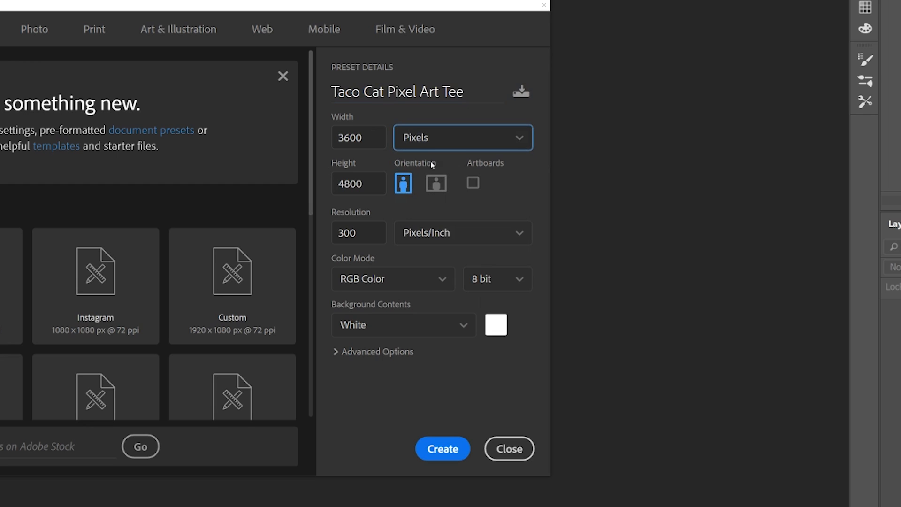
{"action": "left_click_drag", "start_coordinate": [370, 138], "coordinate": [328, 144]}
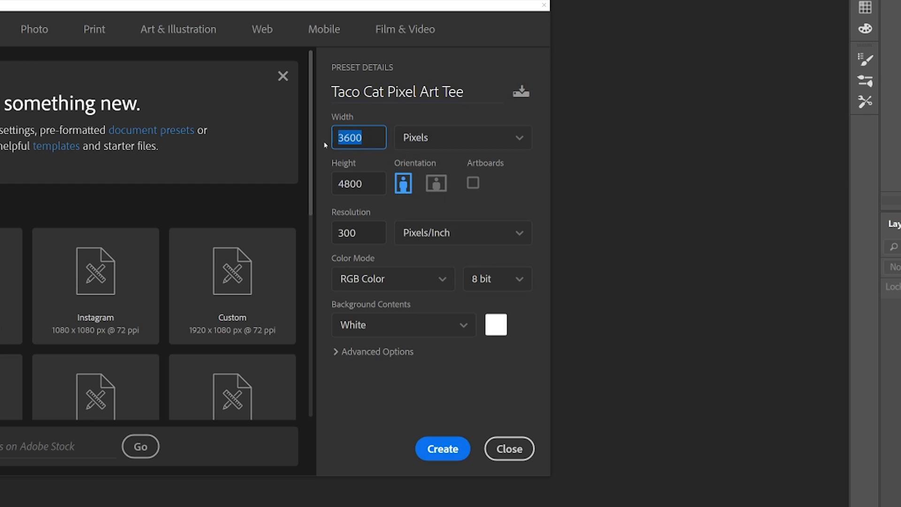
{"action": "type", "text": "10"}
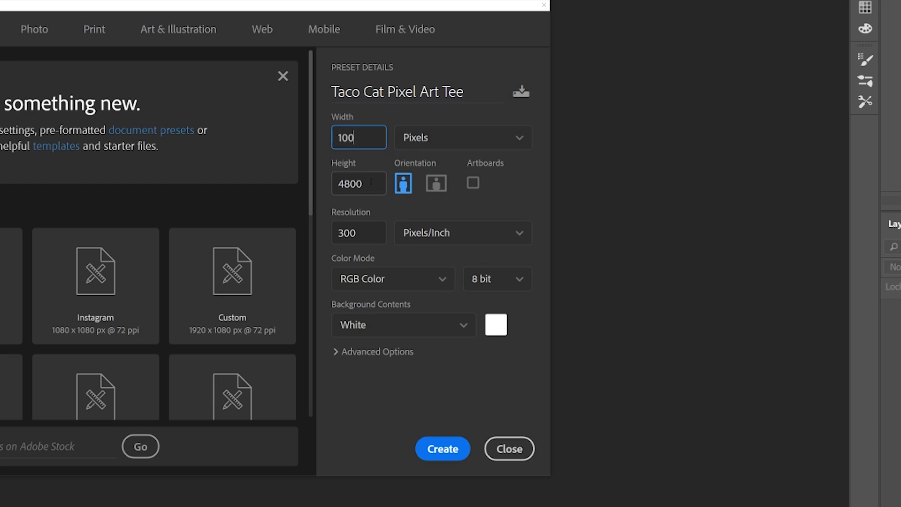
{"action": "key", "text": "Tab"}
{"action": "type", "text": "10"}
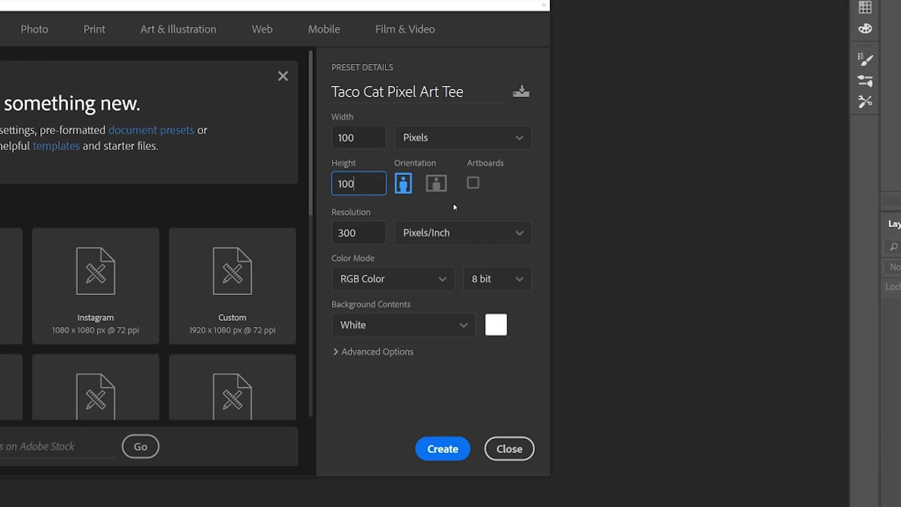
{"action": "left_click", "coordinate": [503, 199]}
{"action": "left_click", "coordinate": [441, 455]}
Try a short black pencil stroke on the blank canvas and undo it
{"action": "left_click", "coordinate": [406, 272], "text": "ctrl"}
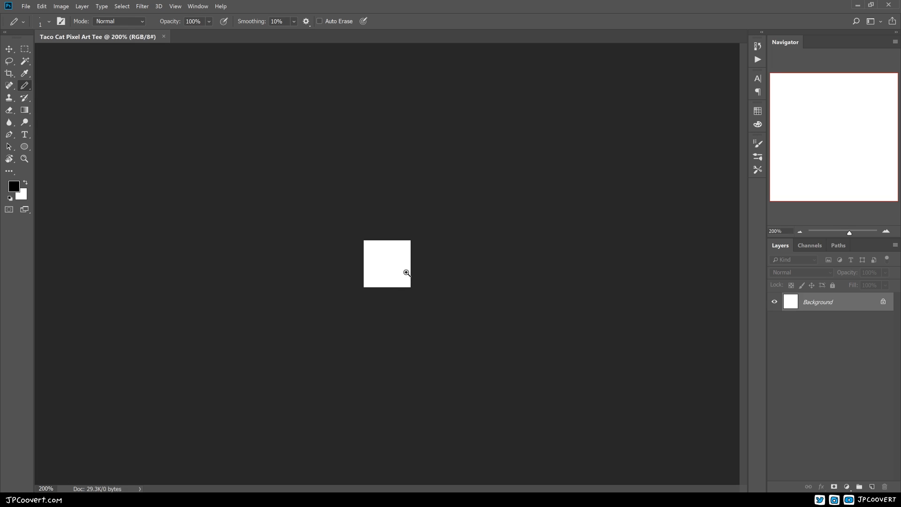
{"action": "left_click", "coordinate": [406, 273], "text": "ctrl"}
{"action": "left_click", "coordinate": [406, 273], "text": "ctrl"}
{"action": "left_click", "coordinate": [406, 272], "text": "ctrl"}
{"action": "left_click", "coordinate": [406, 272], "text": "ctrl"}
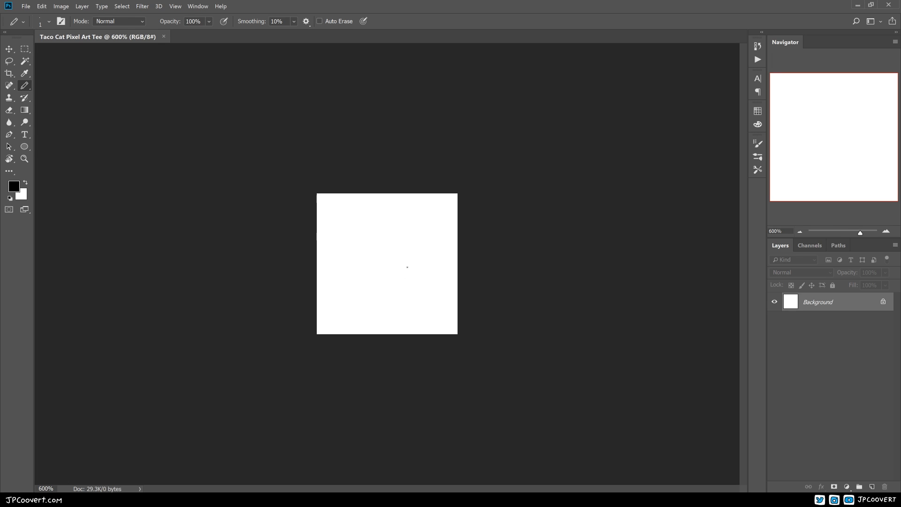
{"action": "left_click", "coordinate": [407, 267], "text": "ctrl"}
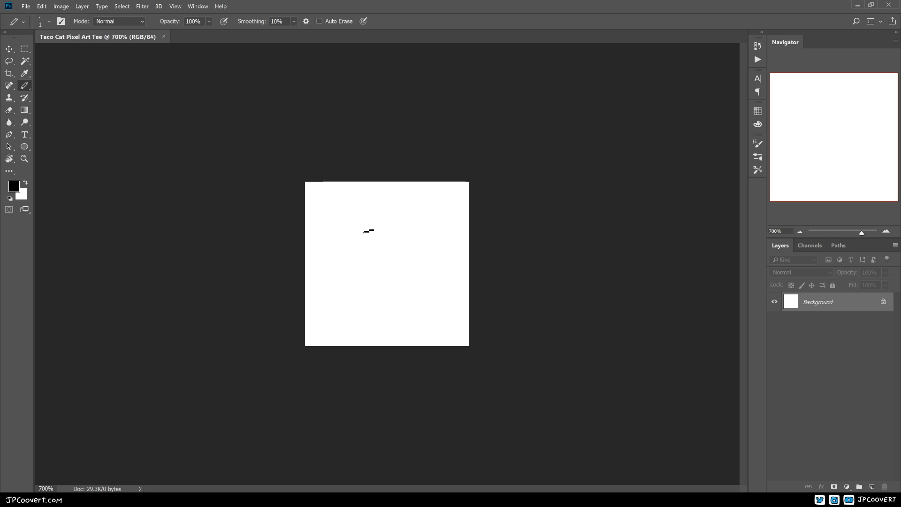
{"action": "mouse_move", "coordinate": [408, 290]}
{"action": "left_mouse_down"}
{"action": "mouse_move", "coordinate": [420, 269]}
{"action": "mouse_move", "coordinate": [395, 233]}
{"action": "left_mouse_up"}
{"action": "key", "text": "ctrl+z"}
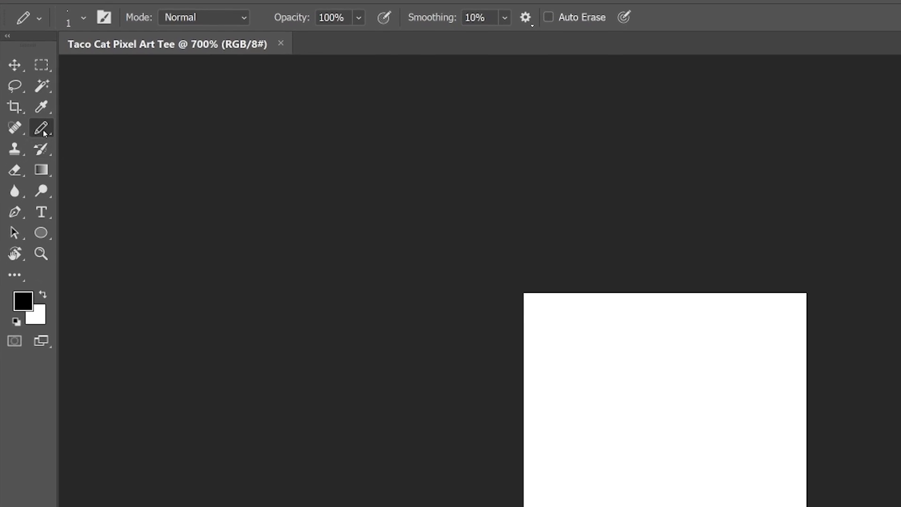
Choose the Pencil tool with the 1 px brush preset
{"action": "right_click", "coordinate": [24, 85]}
{"action": "left_click", "coordinate": [95, 147]}
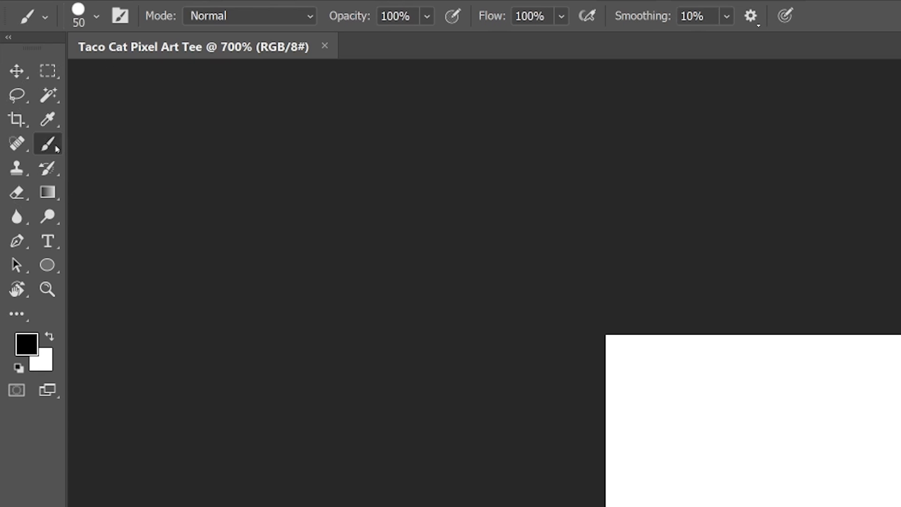
{"action": "right_click", "coordinate": [55, 148]}
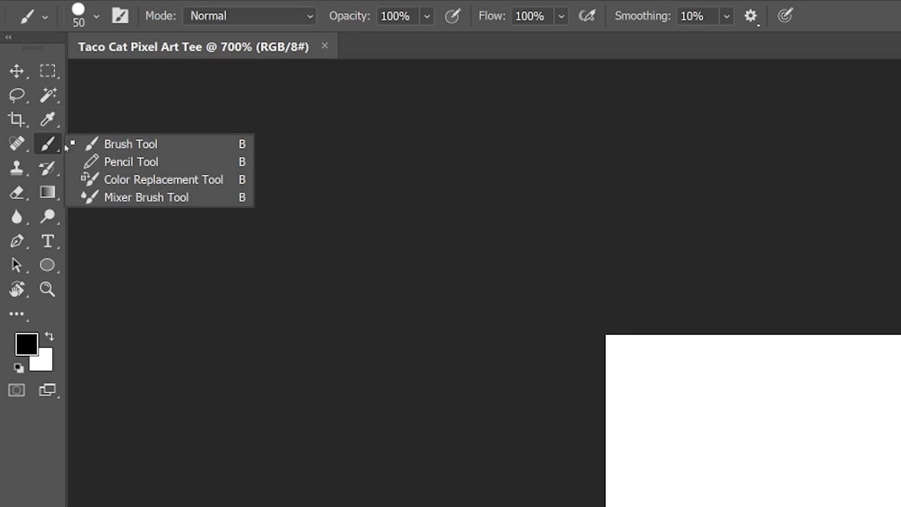
{"action": "left_click", "coordinate": [93, 163]}
{"action": "left_click", "coordinate": [97, 19]}
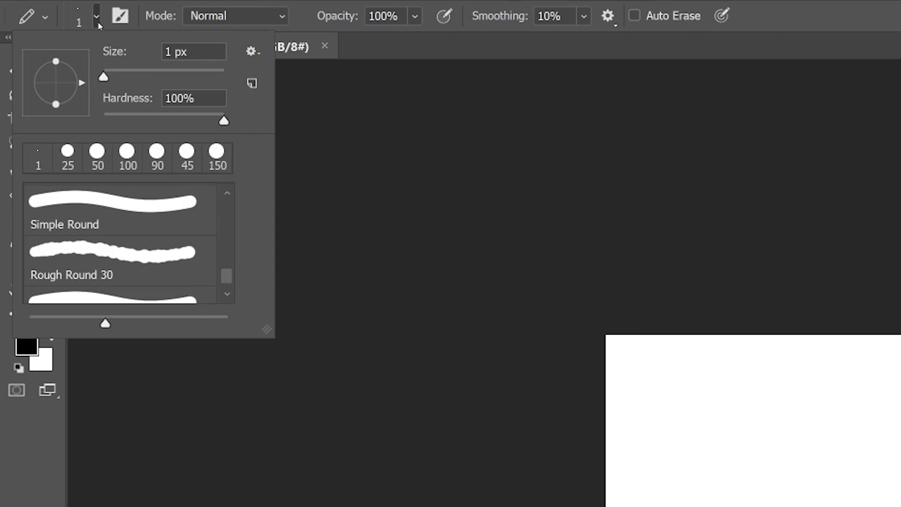
{"action": "left_click", "coordinate": [37, 161]}
{"action": "left_click", "coordinate": [97, 21]}
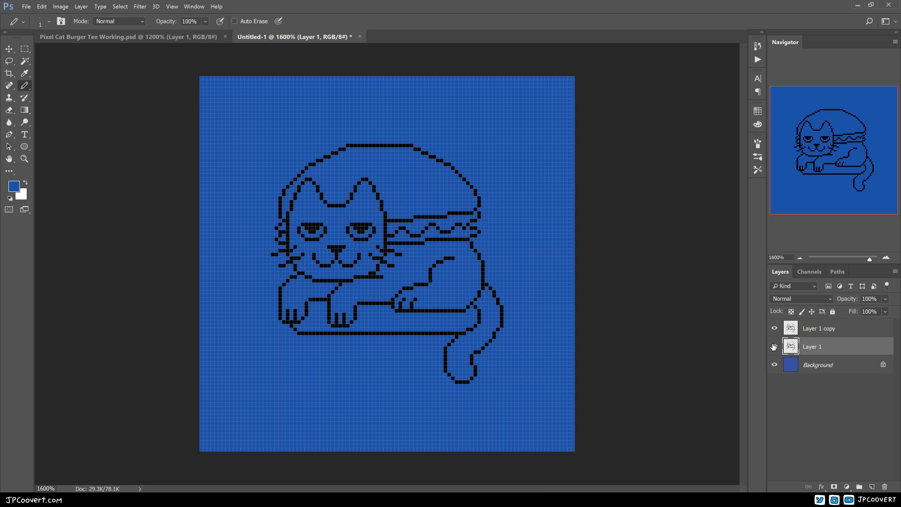
Hide Layer 1 and erase the burger outline around the cat on the Layer 1 copy layer
{"action": "key", "text": "ctrl+plus"}
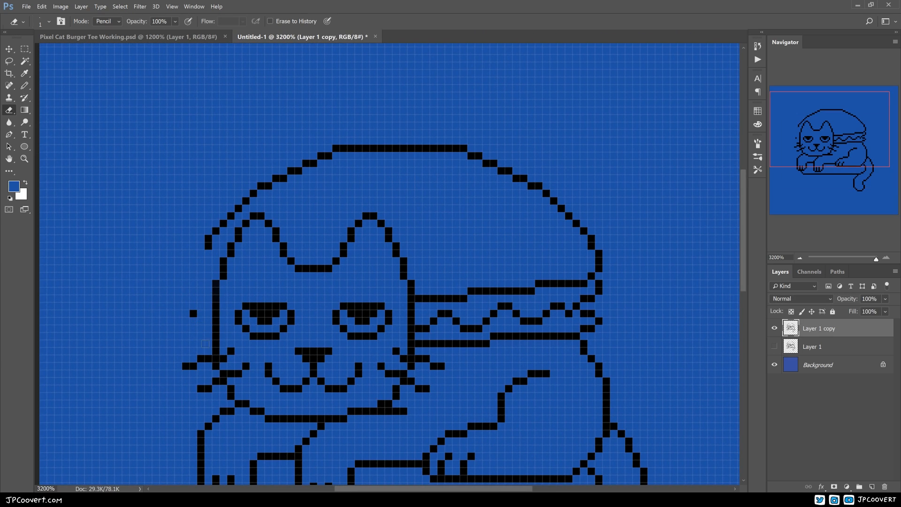
{"action": "key", "text": "l"}
{"action": "mouse_move", "coordinate": [177, 216]}
{"action": "left_mouse_down"}
{"action": "mouse_move", "coordinate": [619, 324]}
{"action": "mouse_move", "coordinate": [257, 150]}
{"action": "left_mouse_up"}
{"action": "key", "text": "Delete"}
{"action": "key", "text": "e"}
{"action": "mouse_move", "coordinate": [412, 295]}
{"action": "left_mouse_down"}
{"action": "mouse_move", "coordinate": [367, 166]}
{"action": "mouse_move", "coordinate": [404, 211]}
{"action": "mouse_move", "coordinate": [416, 176]}
{"action": "left_mouse_up"}
{"action": "left_click_drag", "start_coordinate": [204, 348], "coordinate": [529, 356]}
Select the cat's tail with the Lasso and move it into the canvas's lower right corner area
{"action": "key", "text": "ctrl+minus"}
{"action": "key", "text": "l"}
{"action": "left_click_drag", "start_coordinate": [471, 303], "coordinate": [478, 289]}
{"action": "left_click_drag", "start_coordinate": [504, 319], "coordinate": [549, 365]}
{"action": "key", "text": "ctrl+d"}
Erase the leftover burger pixels near the tail and the horizontal line extending behind the front paw
{"action": "key", "text": "e"}
{"action": "key", "text": "ctrl+plus"}
{"action": "mouse_move", "coordinate": [538, 231]}
{"action": "left_mouse_down"}
{"action": "mouse_move", "coordinate": [439, 300]}
{"action": "mouse_move", "coordinate": [502, 254]}
{"action": "left_mouse_up"}
{"action": "key", "text": "ctrl+minus"}
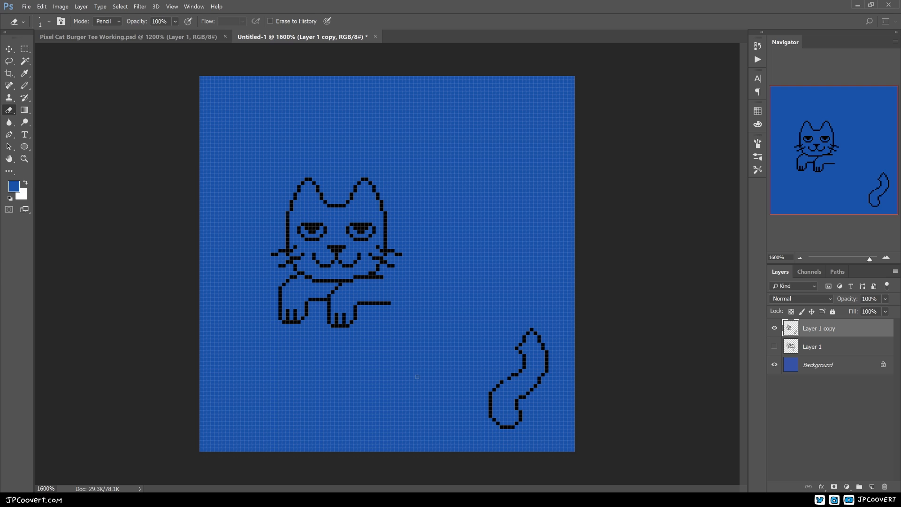
{"action": "key", "text": "ctrl+plus"}
{"action": "key", "text": "ctrl+minus"}
{"action": "left_click_drag", "start_coordinate": [389, 303], "coordinate": [357, 305]}
Reset the drawing colours to default black and white for the Pencil tool
{"action": "key", "text": "b"}
{"action": "key", "text": "d"}
{"action": "left_click", "coordinate": [774, 364]}
{"action": "key", "text": "w"}
{"action": "key", "text": "ctrl+d"}
{"action": "left_click", "coordinate": [774, 364]}
Sketch the curved front outline of the taco shell behind the cat's head and undo the last stray stroke
{"action": "key", "text": "b"}
{"action": "mouse_move", "coordinate": [385, 210]}
{"action": "left_mouse_down"}
{"action": "mouse_move", "coordinate": [554, 258]}
{"action": "mouse_move", "coordinate": [362, 317]}
{"action": "left_mouse_up"}
{"action": "left_click_drag", "start_coordinate": [321, 191], "coordinate": [487, 164]}
{"action": "key", "text": "ctrl+plus"}
{"action": "key", "text": "ctrl+minus"}
{"action": "key", "text": "ctrl+z"}
Clean up the front shell's curve and draw the taco's bottom edge behind the front paws
{"action": "key", "text": "e"}
{"action": "mouse_move", "coordinate": [389, 210]}
{"action": "left_mouse_down"}
{"action": "mouse_move", "coordinate": [481, 168]}
{"action": "mouse_move", "coordinate": [502, 176]}
{"action": "mouse_move", "coordinate": [489, 174]}
{"action": "mouse_move", "coordinate": [546, 294]}
{"action": "left_mouse_up"}
{"action": "key", "text": "b"}
{"action": "key", "text": "e"}
{"action": "left_click_drag", "start_coordinate": [310, 311], "coordinate": [327, 314]}
{"action": "left_click_drag", "start_coordinate": [363, 315], "coordinate": [497, 315]}
Try two alternative strokes for the taco's bottom edge beside the paws and undo both
{"action": "key", "text": "b"}
{"action": "left_click_drag", "start_coordinate": [358, 310], "coordinate": [412, 310]}
{"action": "key", "text": "ctrl+z"}
{"action": "left_click_drag", "start_coordinate": [310, 307], "coordinate": [466, 314]}
{"action": "key", "text": "ctrl+z"}
Lasso the stray pixels at the shell's upper right, delete them and clear the selection
{"action": "key", "text": "e"}
{"action": "key", "text": "b"}
{"action": "key", "text": "e"}
{"action": "key", "text": "l"}
{"action": "mouse_move", "coordinate": [524, 174]}
{"action": "left_mouse_down"}
{"action": "mouse_move", "coordinate": [573, 288]}
{"action": "mouse_move", "coordinate": [541, 172]}
{"action": "left_mouse_up"}
{"action": "key", "text": "Delete"}
{"action": "key", "text": "ctrl+d"}
Draw the taco's back shell as an arc rising from between the cat's ears to the front shell's top
{"action": "scroll", "coordinate": [406, 163], "scroll_direction": "up", "scroll_amount": 1}
{"action": "key", "text": "b"}
{"action": "mouse_move", "coordinate": [248, 216]}
{"action": "left_mouse_down"}
{"action": "mouse_move", "coordinate": [322, 163]}
{"action": "mouse_move", "coordinate": [549, 170]}
{"action": "left_mouse_up"}
{"action": "key", "text": "ctrl+minus"}
{"action": "mouse_move", "coordinate": [494, 174]}
{"action": "left_mouse_down"}
{"action": "mouse_move", "coordinate": [550, 273]}
{"action": "mouse_move", "coordinate": [473, 310]}
{"action": "left_mouse_up"}
Shift the whole drawing to the left and move the lassoed tail up against the taco's lower right side
{"action": "key", "text": "v"}
{"action": "left_click_drag", "start_coordinate": [444, 238], "coordinate": [412, 234]}
{"action": "key", "text": "l"}
{"action": "left_click_drag", "start_coordinate": [524, 346], "coordinate": [512, 325]}
{"action": "key", "text": "v"}
{"action": "left_click_drag", "start_coordinate": [513, 373], "coordinate": [535, 313]}
{"action": "key", "text": "ctrl+d"}
Touch up individual pixels where the tail meets the taco's lower edge
{"action": "key", "text": "e"}
{"action": "key", "text": "b"}
{"action": "left_click", "coordinate": [498, 314]}
{"action": "left_click", "coordinate": [490, 318]}
Erase the doubled pixels along the right side of the front shell to leave a one-pixel line
{"action": "key", "text": "ctrl+minus"}
{"action": "key", "text": "ctrl+plus"}
{"action": "key", "text": "ctrl+plus"}
{"action": "key", "text": "e"}
{"action": "left_click", "coordinate": [446, 243], "text": "alt"}
{"action": "key", "text": "ctrl+plus"}
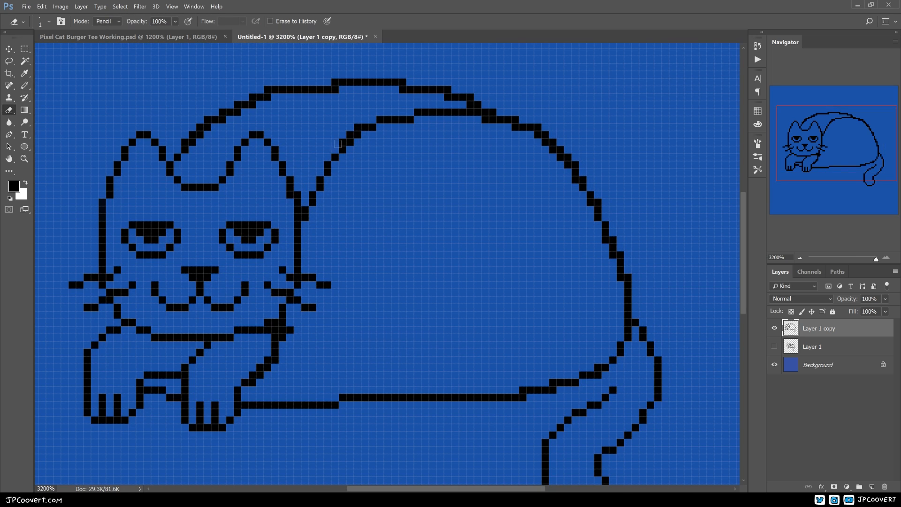
{"action": "left_click_drag", "start_coordinate": [552, 134], "coordinate": [596, 192]}
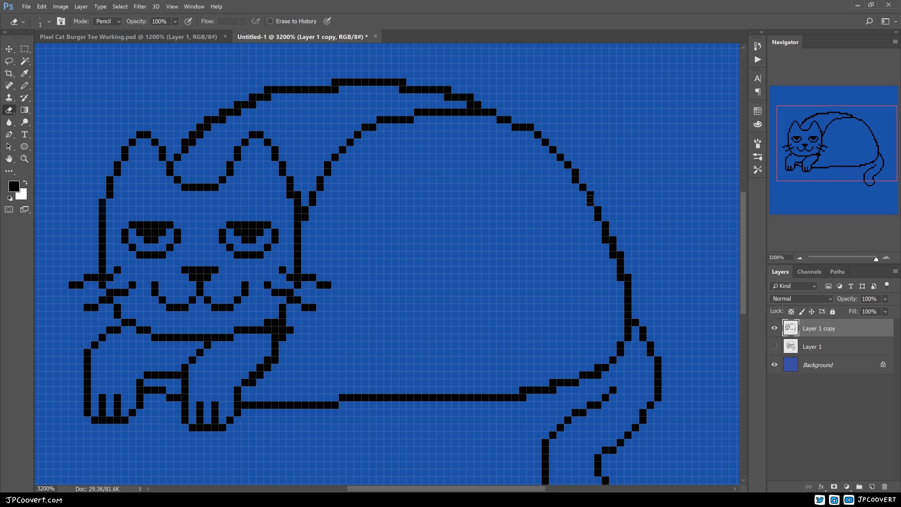
{"action": "left_click_drag", "start_coordinate": [453, 210], "coordinate": [517, 235]}
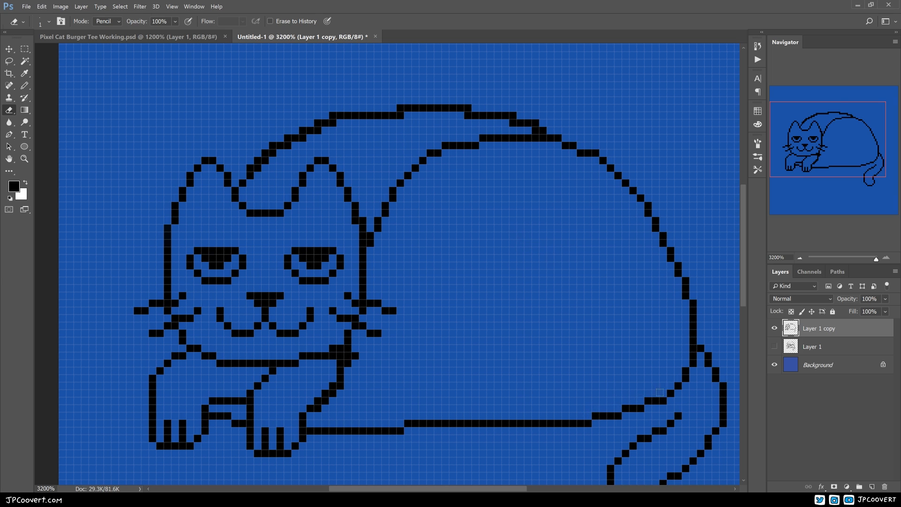
Thin the doubled pixels along the back shell's arc down to the cat's ears
{"action": "scroll", "coordinate": [659, 392], "scroll_direction": "down", "scroll_amount": 1}
{"action": "scroll", "coordinate": [421, 178], "scroll_direction": "up", "scroll_amount": 1}
{"action": "left_click_drag", "start_coordinate": [465, 147], "coordinate": [585, 171]}
{"action": "left_click_drag", "start_coordinate": [373, 159], "coordinate": [290, 216]}
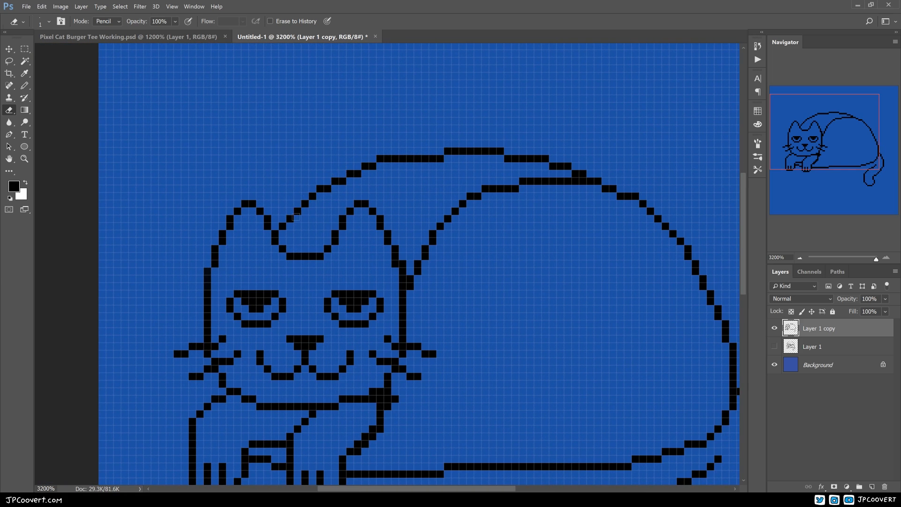
Smooth the taco shell's curves by redrawing and erasing individual pixels
{"action": "key", "text": "ctrl+minus"}
{"action": "key", "text": "ctrl+minus"}
{"action": "key", "text": "ctrl+minus"}
{"action": "left_click_drag", "start_coordinate": [410, 245], "coordinate": [479, 245]}
{"action": "key", "text": "b"}
{"action": "mouse_move", "coordinate": [448, 218]}
{"action": "left_mouse_down"}
{"action": "mouse_move", "coordinate": [402, 287]}
{"action": "mouse_move", "coordinate": [448, 207]}
{"action": "left_mouse_up"}
{"action": "key", "text": "e"}
{"action": "left_click", "coordinate": [412, 255]}
{"action": "left_click", "coordinate": [448, 211]}
{"action": "mouse_move", "coordinate": [469, 253]}
{"action": "left_mouse_down"}
{"action": "mouse_move", "coordinate": [390, 240]}
{"action": "mouse_move", "coordinate": [417, 257]}
{"action": "left_mouse_up"}
{"action": "key", "text": "b"}
{"action": "key", "text": "e"}
{"action": "key", "text": "b"}
{"action": "left_click_drag", "start_coordinate": [363, 253], "coordinate": [353, 270]}
{"action": "left_click_drag", "start_coordinate": [462, 289], "coordinate": [415, 288]}
{"action": "left_click_drag", "start_coordinate": [374, 230], "coordinate": [420, 229]}
{"action": "key", "text": "e"}
{"action": "left_click_drag", "start_coordinate": [390, 238], "coordinate": [362, 275]}
{"action": "key", "text": "b"}
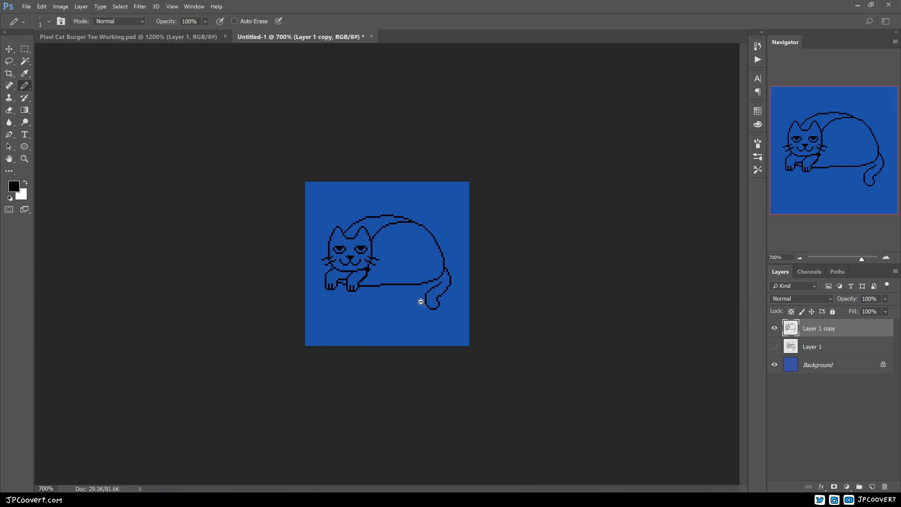
Refine the stepping of the shell's upper arcs and join the tail's inner line to the taco's bottom edge
{"action": "left_click_drag", "start_coordinate": [371, 221], "coordinate": [418, 222]}
{"action": "key", "text": "e"}
{"action": "mouse_move", "coordinate": [546, 191]}
{"action": "left_mouse_down"}
{"action": "mouse_move", "coordinate": [379, 184]}
{"action": "mouse_move", "coordinate": [508, 176]}
{"action": "left_mouse_up"}
{"action": "mouse_move", "coordinate": [464, 267]}
{"action": "left_mouse_down"}
{"action": "mouse_move", "coordinate": [404, 205]}
{"action": "mouse_move", "coordinate": [471, 277]}
{"action": "left_mouse_up"}
{"action": "key", "text": "b"}
{"action": "mouse_move", "coordinate": [544, 200]}
{"action": "left_mouse_down"}
{"action": "mouse_move", "coordinate": [412, 178]}
{"action": "mouse_move", "coordinate": [304, 208]}
{"action": "left_mouse_up"}
{"action": "key", "text": "e"}
{"action": "left_click_drag", "start_coordinate": [531, 223], "coordinate": [485, 222]}
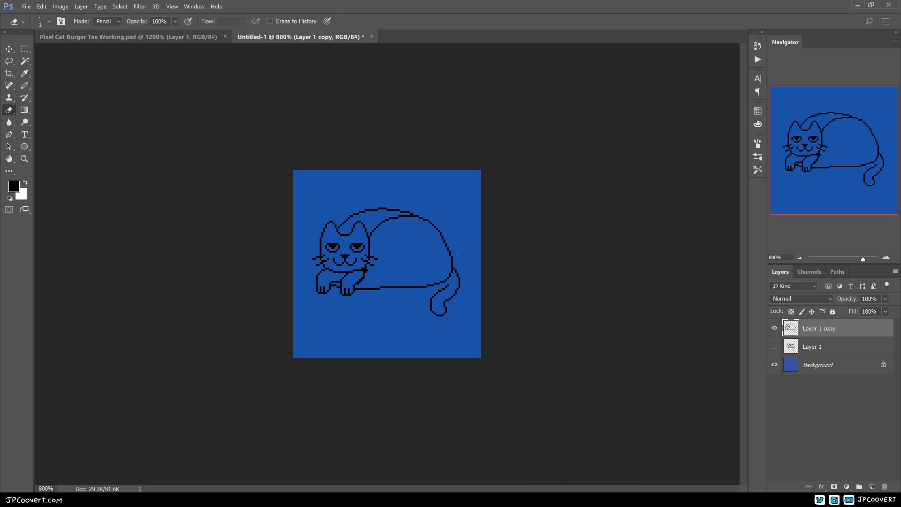
{"action": "left_click_drag", "start_coordinate": [400, 261], "coordinate": [447, 261]}
{"action": "key", "text": "b"}
{"action": "left_click_drag", "start_coordinate": [587, 345], "coordinate": [540, 345]}
{"action": "left_click_drag", "start_coordinate": [327, 241], "coordinate": [374, 241]}
Add a new layer directly above the Background layer and fill it with white
{"action": "left_click", "coordinate": [816, 366]}
{"action": "left_click", "coordinate": [870, 486]}
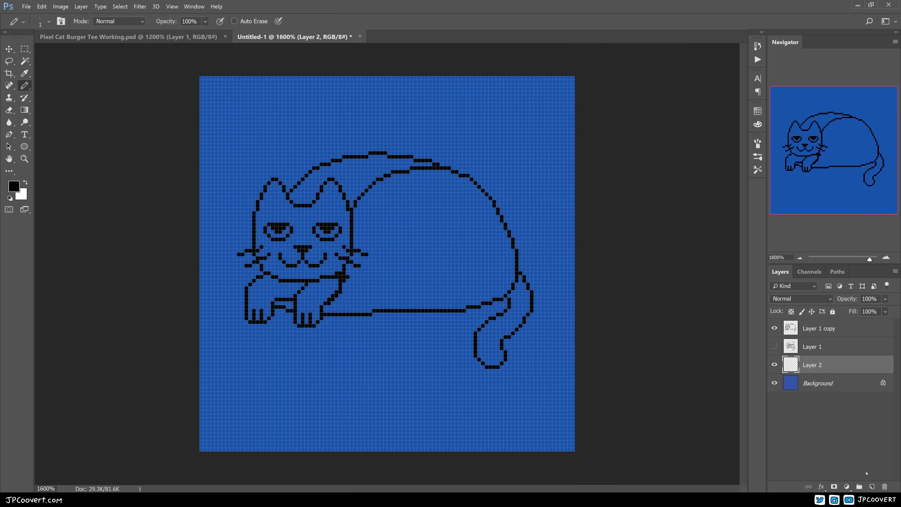
{"action": "key", "text": "ctrl+BackSpace"}
On the Layer 1 copy layer, draw a wavy lettuce edge from the cat's right-hand ear up between the shells
{"action": "left_click", "coordinate": [818, 327]}
{"action": "left_click", "coordinate": [365, 212], "text": "ctrl"}
{"action": "mouse_move", "coordinate": [352, 205]}
{"action": "left_mouse_down"}
{"action": "mouse_move", "coordinate": [379, 203]}
{"action": "mouse_move", "coordinate": [435, 168]}
{"action": "mouse_move", "coordinate": [403, 175]}
{"action": "mouse_move", "coordinate": [368, 205]}
{"action": "left_mouse_up"}
{"action": "key", "text": "e"}
{"action": "key", "text": "b"}
{"action": "key", "text": "e"}
{"action": "key", "text": "b"}
{"action": "key", "text": "e"}
{"action": "key", "text": "b"}
{"action": "left_click_drag", "start_coordinate": [383, 198], "coordinate": [353, 205]}
{"action": "key", "text": "e"}
{"action": "key", "text": "b"}
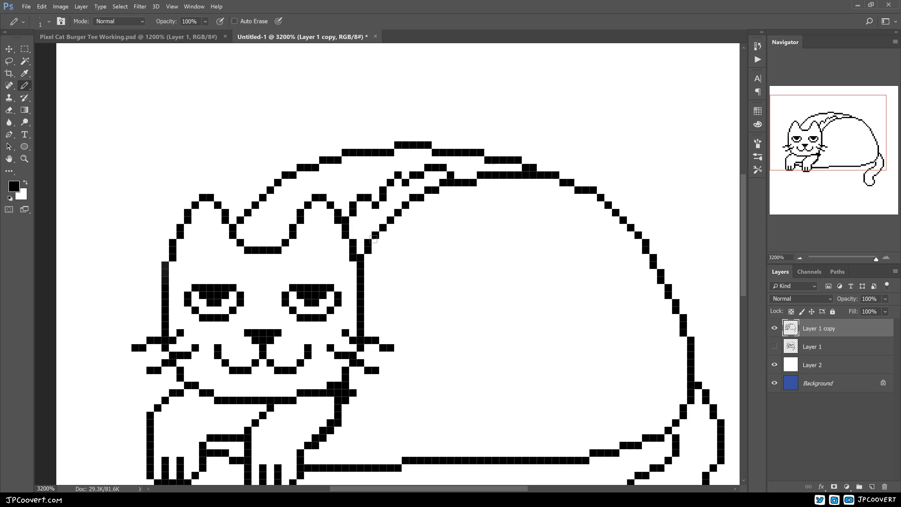
Draw bumpy taco filling along the shell's upper right top and erase the overlapping outline pixels
{"action": "scroll", "coordinate": [373, 239], "scroll_direction": "down", "scroll_amount": 3}
{"action": "scroll", "coordinate": [397, 211], "scroll_direction": "up", "scroll_amount": 3}
{"action": "mouse_move", "coordinate": [431, 150]}
{"action": "left_mouse_down"}
{"action": "mouse_move", "coordinate": [476, 142]}
{"action": "mouse_move", "coordinate": [516, 151]}
{"action": "mouse_move", "coordinate": [522, 168]}
{"action": "left_mouse_up"}
{"action": "key", "text": "e"}
{"action": "left_click_drag", "start_coordinate": [454, 143], "coordinate": [447, 143]}
{"action": "left_click", "coordinate": [431, 142]}
{"action": "left_click_drag", "start_coordinate": [374, 241], "coordinate": [433, 239]}
Draw more filling between the cat's ears and a second wavy edge inside the shell beside the right-hand ear
{"action": "key", "text": "b"}
{"action": "left_click", "coordinate": [243, 216]}
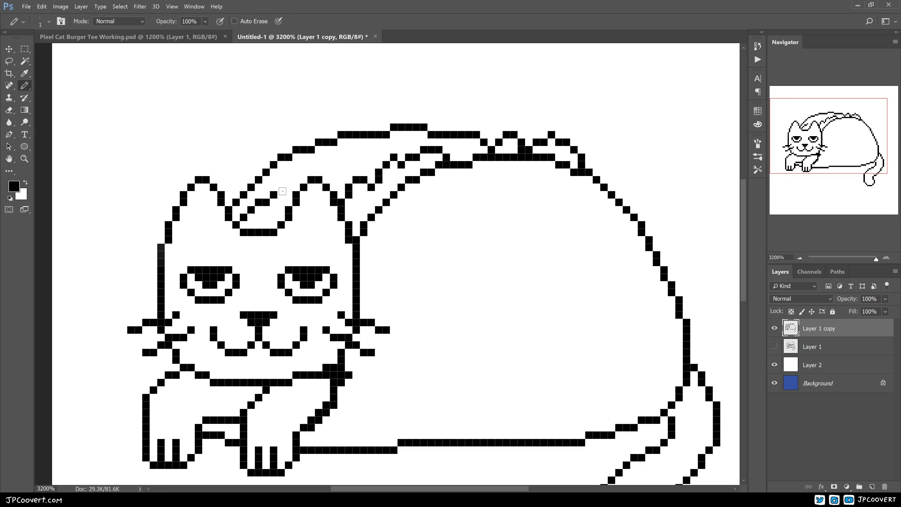
{"action": "mouse_move", "coordinate": [342, 170]}
{"action": "left_mouse_down"}
{"action": "mouse_move", "coordinate": [378, 158]}
{"action": "mouse_move", "coordinate": [351, 156]}
{"action": "left_mouse_up"}
{"action": "left_click_drag", "start_coordinate": [395, 126], "coordinate": [418, 133]}
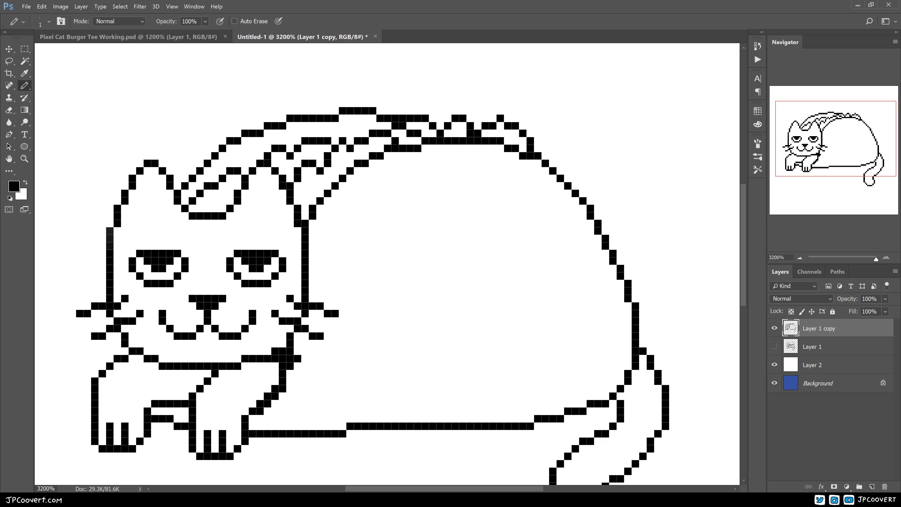
Draw bumpy filling outlines along the back shell behind the cat's ears and erase the overlapping pixels
{"action": "key", "text": "e"}
{"action": "key", "text": "b"}
{"action": "left_click_drag", "start_coordinate": [196, 203], "coordinate": [246, 240]}
{"action": "key", "text": "e"}
{"action": "key", "text": "b"}
{"action": "left_click_drag", "start_coordinate": [280, 201], "coordinate": [295, 178]}
{"action": "mouse_move", "coordinate": [318, 179]}
{"action": "left_mouse_down"}
{"action": "mouse_move", "coordinate": [327, 168]}
{"action": "mouse_move", "coordinate": [408, 171]}
{"action": "mouse_move", "coordinate": [325, 171]}
{"action": "mouse_move", "coordinate": [340, 149]}
{"action": "mouse_move", "coordinate": [400, 164]}
{"action": "left_mouse_up"}
Refine the filling outlines beside the cat's right-hand ear and along the front shell's upper edge, erasing stray pixels
{"action": "key", "text": "e"}
{"action": "key", "text": "b"}
{"action": "key", "text": "e"}
{"action": "mouse_move", "coordinate": [406, 204]}
{"action": "left_mouse_down"}
{"action": "mouse_move", "coordinate": [417, 224]}
{"action": "mouse_move", "coordinate": [452, 220]}
{"action": "left_mouse_up"}
{"action": "mouse_move", "coordinate": [340, 187]}
{"action": "left_mouse_down"}
{"action": "mouse_move", "coordinate": [334, 209]}
{"action": "mouse_move", "coordinate": [304, 225]}
{"action": "left_mouse_up"}
{"action": "key", "text": "b"}
{"action": "key", "text": "e"}
{"action": "key", "text": "ctrl+minus"}
{"action": "key", "text": "ctrl+minus"}
{"action": "key", "text": "ctrl+minus"}
{"action": "key", "text": "ctrl+plus"}
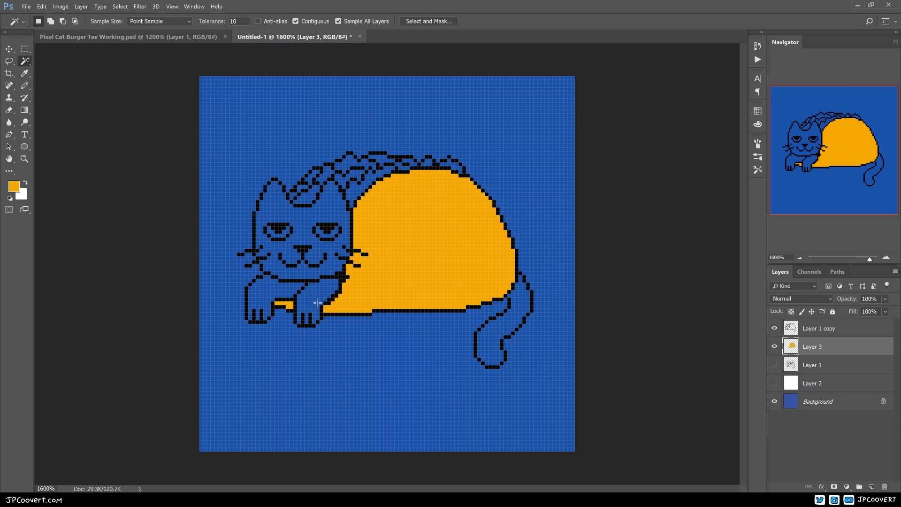
On Layer 3, fill the cheese pieces along the top of the taco filling with the shell's orange
{"action": "left_click", "coordinate": [379, 180], "text": "ctrl"}
{"action": "left_click", "coordinate": [243, 173]}
{"action": "left_click", "coordinate": [382, 137], "text": "shift"}
{"action": "left_click", "coordinate": [441, 145], "text": "shift"}
{"action": "key", "text": "alt+BackSpace"}
{"action": "key", "text": "ctrl+d"}
{"action": "key", "text": "ctrl+minus"}
{"action": "key", "text": "ctrl+minus"}
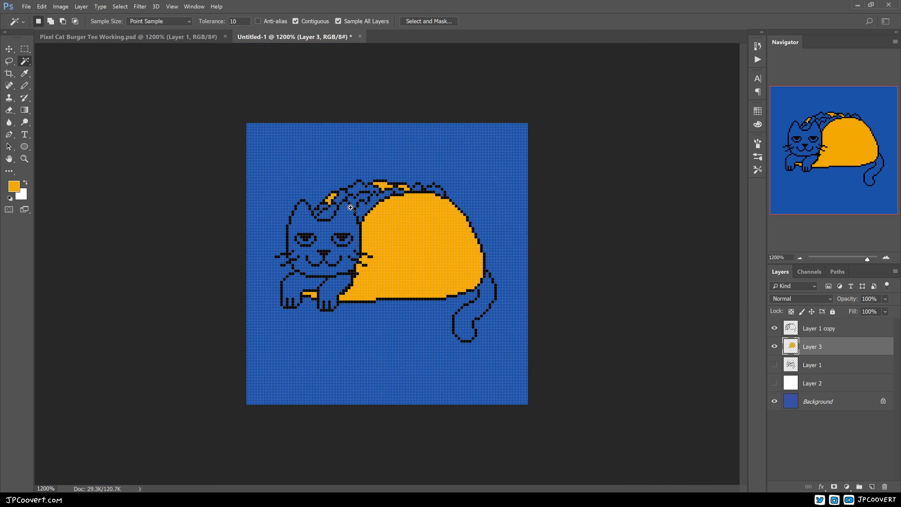
Fill the insides of both of the cat's eyes with white
{"action": "left_click", "coordinate": [352, 209], "text": "ctrl"}
{"action": "left_click", "coordinate": [216, 260]}
{"action": "left_click", "coordinate": [300, 261], "text": "shift"}
{"action": "key", "text": "x"}
{"action": "key", "text": "alt+BackSpace"}
Fill the lettuce areas along the front shell's edge with green sampled from Pixel Cat Burger Tee Working.psd
{"action": "left_click_drag", "start_coordinate": [391, 215], "coordinate": [383, 241]}
{"action": "left_click", "coordinate": [237, 189]}
{"action": "left_click", "coordinate": [284, 168], "text": "shift"}
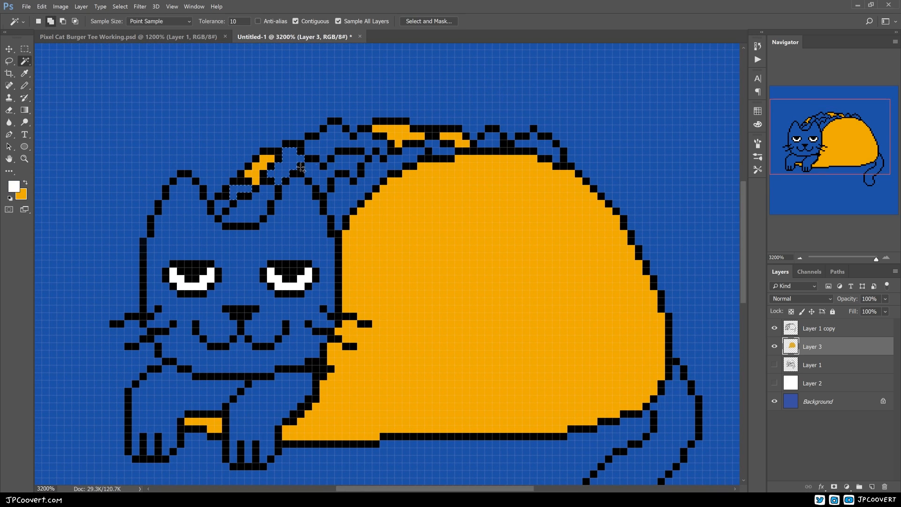
{"action": "left_click", "coordinate": [131, 36]}
{"action": "left_click", "coordinate": [295, 37]}
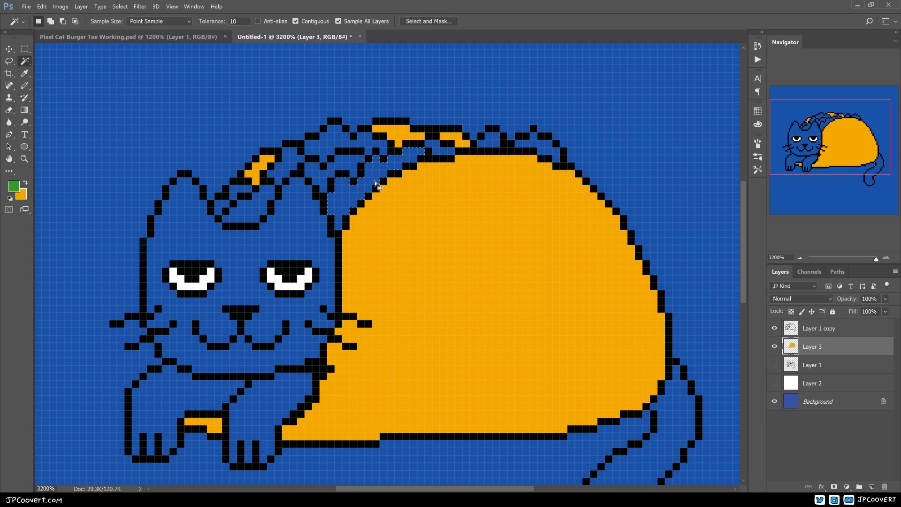
{"action": "left_click", "coordinate": [381, 182]}
{"action": "left_click", "coordinate": [489, 140], "text": "shift"}
{"action": "left_click", "coordinate": [533, 142], "text": "shift"}
{"action": "key", "text": "alt+BackSpace"}
{"action": "key", "text": "ctrl+d"}
Fill the remaining filling areas above and between the cat's ears with the same green
{"action": "left_click_drag", "start_coordinate": [425, 223], "coordinate": [492, 247]}
{"action": "left_click", "coordinate": [398, 165]}
{"action": "left_click", "coordinate": [353, 197], "text": "shift"}
{"action": "left_click", "coordinate": [308, 213], "text": "shift"}
{"action": "left_click", "coordinate": [291, 231], "text": "shift"}
{"action": "key", "text": "alt+BackSpace"}
{"action": "key", "text": "ctrl+d"}
Fill the tomato pieces around the cat's ears with red sampled from the burger cat file
{"action": "left_click", "coordinate": [13, 186]}
{"action": "left_click", "coordinate": [131, 37]}
{"action": "key", "text": "alt+BackSpace"}
{"action": "key", "text": "ctrl+d"}
Fill the uppermost filling pieces behind the cat's ears and the small bump on the shell's top with white
{"action": "key", "text": "ctrl+minus"}
{"action": "key", "text": "ctrl+minus"}
{"action": "key", "text": "ctrl+minus"}
{"action": "key", "text": "ctrl+plus"}
{"action": "key", "text": "ctrl+plus"}
{"action": "key", "text": "ctrl+plus"}
{"action": "key", "text": "ctrl+plus"}
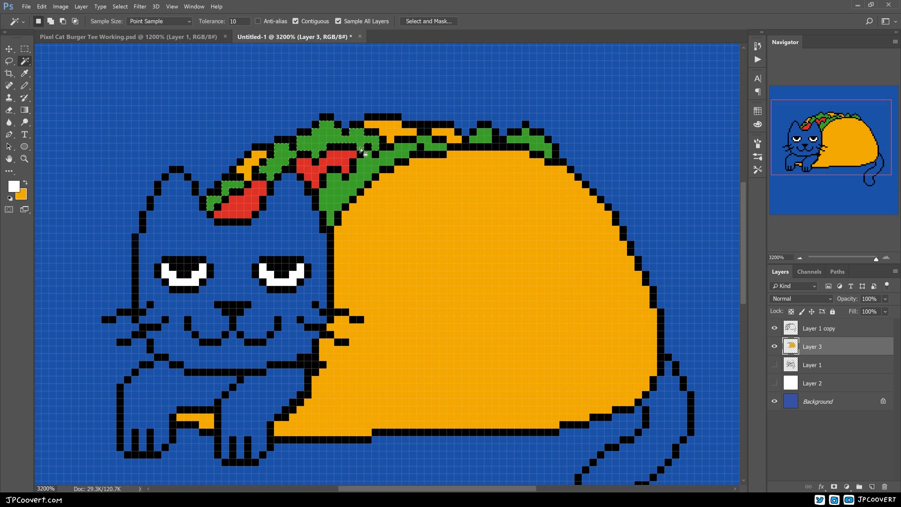
{"action": "key", "text": "alt+BackSpace"}
{"action": "key", "text": "ctrl+d"}
{"action": "key", "text": "ctrl+minus"}
{"action": "key", "text": "ctrl+minus"}
{"action": "key", "text": "ctrl+plus"}
{"action": "key", "text": "ctrl+minus"}
{"action": "key", "text": "ctrl+minus"}
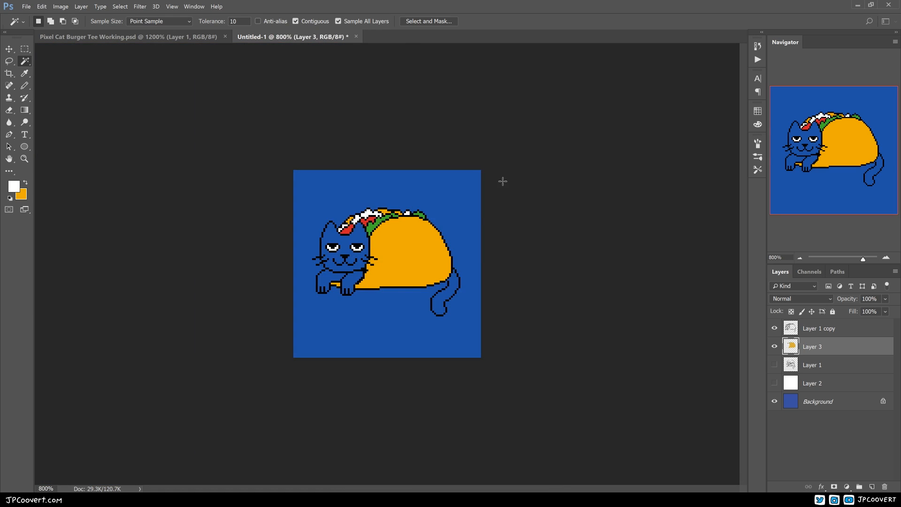
Add a new layer above Layer 3 and fill the cat's head, paws and tail with white
{"action": "key", "text": "ctrl+shift+alt+n"}
{"action": "key", "text": "ctrl+plus"}
{"action": "key", "text": "ctrl+plus"}
{"action": "left_click", "coordinate": [302, 216]}
{"action": "left_click", "coordinate": [319, 301], "text": "shift"}
{"action": "left_click", "coordinate": [261, 295], "text": "shift"}
{"action": "left_click", "coordinate": [516, 310], "text": "shift"}
{"action": "key", "text": "alt+BackSpace"}
Lower the opacity of the layer with the cat's white fill to 40%
{"action": "left_click_drag", "start_coordinate": [885, 299], "coordinate": [855, 311]}
{"action": "key", "text": "ctrl+minus"}
{"action": "key", "text": "ctrl+minus"}
{"action": "key", "text": "ctrl+minus"}
{"action": "key", "text": "ctrl+minus"}
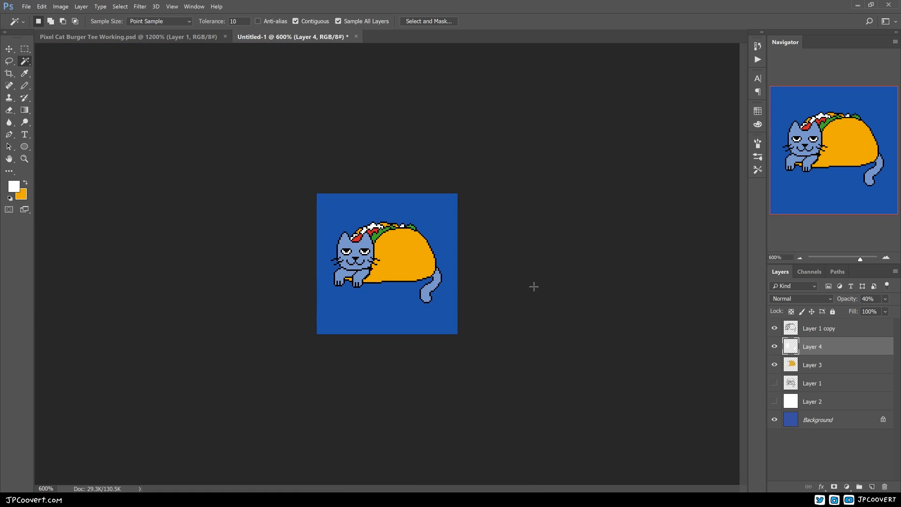
Try short white highlight strokes on the upper part of the taco shell on Layer 3
{"action": "key", "text": "ctrl+plus"}
{"action": "key", "text": "ctrl+plus"}
{"action": "key", "text": "ctrl+plus"}
{"action": "key", "text": "ctrl+plus"}
{"action": "key", "text": "b"}
{"action": "left_click", "coordinate": [806, 364]}
{"action": "left_click_drag", "start_coordinate": [378, 213], "coordinate": [386, 205]}
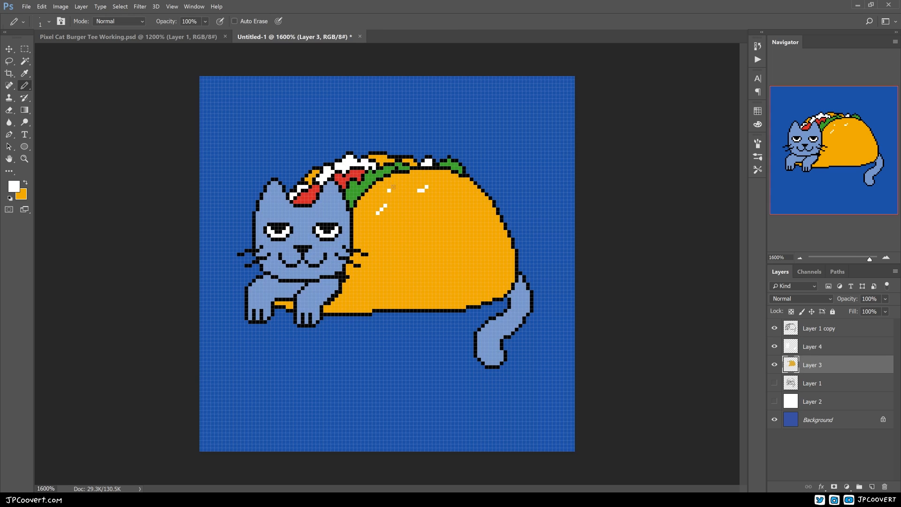
{"action": "key", "text": "ctrl+minus"}
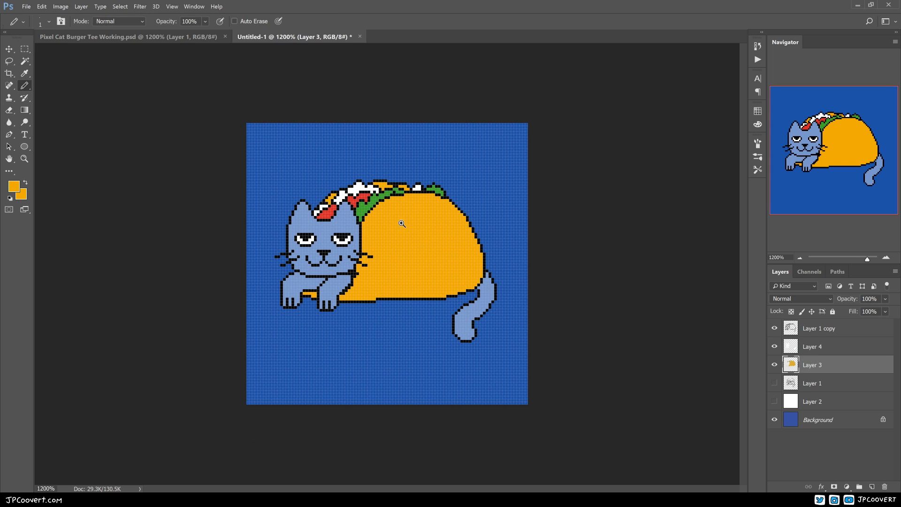
{"action": "key", "text": "ctrl+minus"}
{"action": "key", "text": "ctrl+plus"}
Delete Layer 4 and lock the transparent pixels of the Layer 1 copy outline layer
{"action": "left_click", "coordinate": [818, 349]}
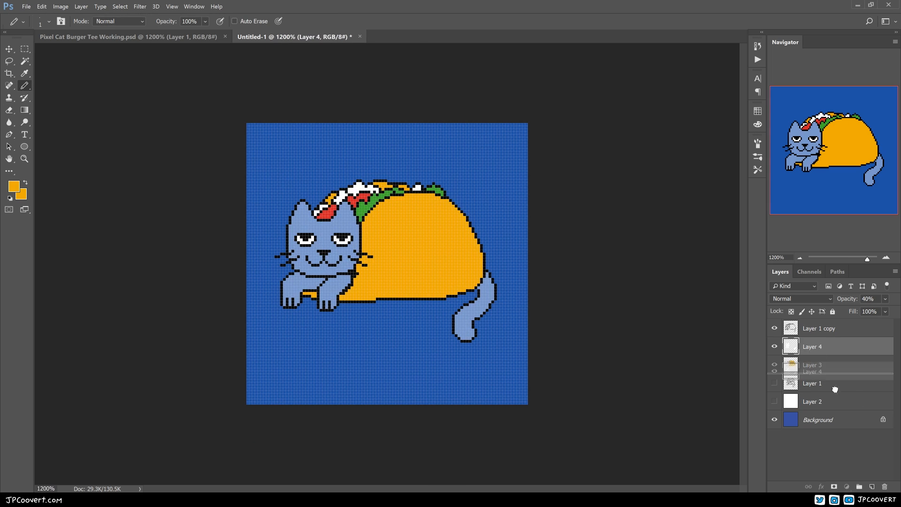
{"action": "key", "text": "Delete"}
{"action": "key", "text": "ctrl+minus"}
{"action": "left_click", "coordinate": [801, 329]}
{"action": "left_click", "coordinate": [792, 311]}
{"action": "left_click", "coordinate": [793, 343]}
On a new layer above Layer 3, fill the cat's head, paws and tail with white at 42% layer opacity
{"action": "left_click", "coordinate": [871, 486]}
{"action": "key", "text": "w"}
{"action": "left_click", "coordinate": [451, 296]}
{"action": "left_click", "coordinate": [343, 265], "text": "shift"}
{"action": "left_click", "coordinate": [348, 281], "text": "shift"}
{"action": "key", "text": "alt+BackSpace"}
{"action": "key", "text": "ctrl+d"}
{"action": "key", "text": "4"}
{"action": "key", "text": "2"}
{"action": "key", "text": "ctrl+plus"}
{"action": "key", "text": "ctrl+plus"}
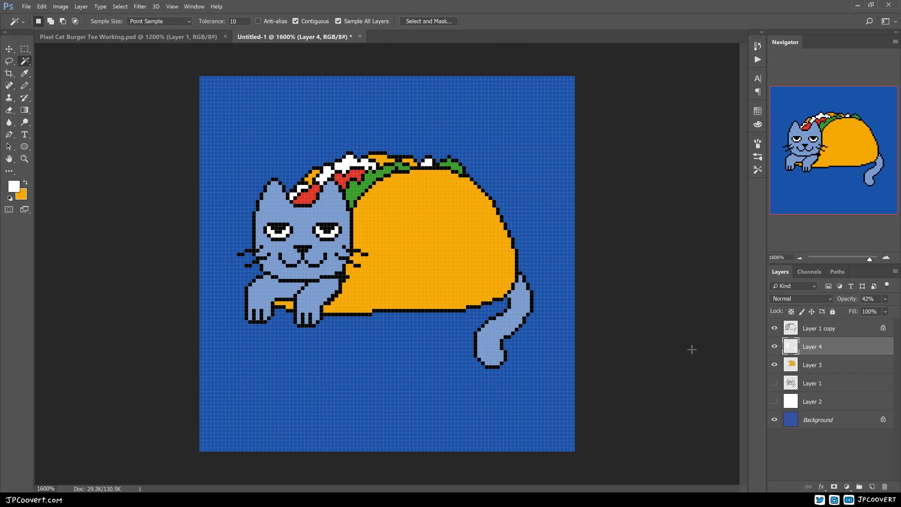
Recolor the outline on Layer 1 copy with the blue sampled from the background
{"action": "left_click", "coordinate": [818, 329]}
{"action": "key", "text": "b"}
{"action": "left_click", "coordinate": [540, 277], "text": "alt"}
{"action": "key", "text": "alt+BackSpace"}
{"action": "key", "text": "ctrl+minus"}
{"action": "key", "text": "ctrl+minus"}
{"action": "key", "text": "ctrl+minus"}
Add a new layer on top and draw the cat's whiskers in white sampled from its eyes
{"action": "scroll", "coordinate": [380, 260], "scroll_direction": "up", "scroll_amount": 4}
{"action": "left_click", "coordinate": [278, 238], "text": "alt"}
{"action": "left_click", "coordinate": [871, 486]}
{"action": "left_click", "coordinate": [774, 437]}
{"action": "mouse_move", "coordinate": [243, 261]}
{"action": "left_mouse_down"}
{"action": "mouse_move", "coordinate": [205, 276]}
{"action": "mouse_move", "coordinate": [258, 276]}
{"action": "left_mouse_up"}
{"action": "left_click", "coordinate": [774, 437]}
{"action": "left_click_drag", "start_coordinate": [393, 276], "coordinate": [438, 299]}
{"action": "left_click_drag", "start_coordinate": [408, 261], "coordinate": [453, 276]}
Paint the insides of both cat ears white on Layer 5 and tidy up the pixels
{"action": "scroll", "coordinate": [371, 270], "scroll_direction": "down", "scroll_amount": 4}
{"action": "scroll", "coordinate": [300, 217], "scroll_direction": "up", "scroll_amount": 4}
{"action": "mouse_move", "coordinate": [272, 197]}
{"action": "left_mouse_down"}
{"action": "mouse_move", "coordinate": [288, 197]}
{"action": "mouse_move", "coordinate": [276, 183]}
{"action": "mouse_move", "coordinate": [294, 190]}
{"action": "left_mouse_up"}
{"action": "scroll", "coordinate": [329, 201], "scroll_direction": "up", "scroll_amount": 1}
{"action": "mouse_move", "coordinate": [407, 237]}
{"action": "left_mouse_down"}
{"action": "mouse_move", "coordinate": [384, 229]}
{"action": "mouse_move", "coordinate": [399, 221]}
{"action": "left_mouse_up"}
{"action": "scroll", "coordinate": [398, 221], "scroll_direction": "down", "scroll_amount": 2}
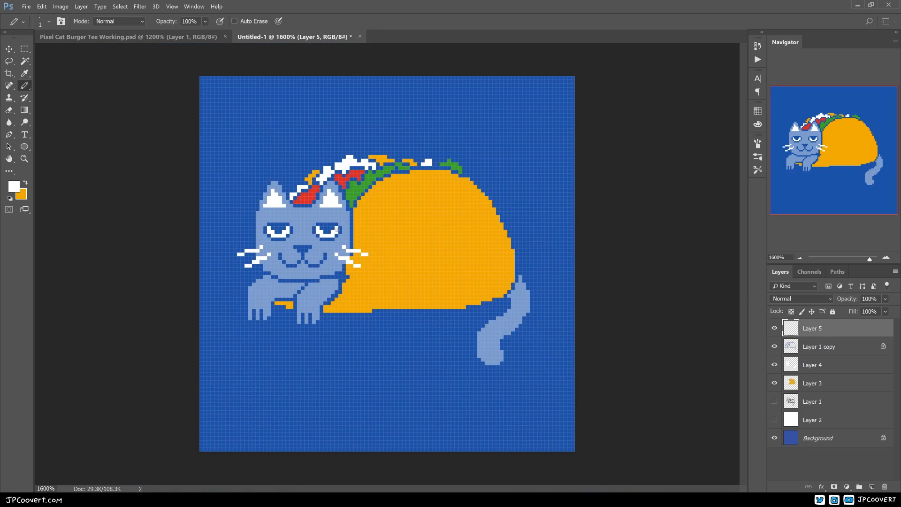
{"action": "scroll", "coordinate": [423, 244], "scroll_direction": "up", "scroll_amount": 2}
{"action": "key", "text": "e"}
{"action": "scroll", "coordinate": [468, 284], "scroll_direction": "down", "scroll_amount": 3}
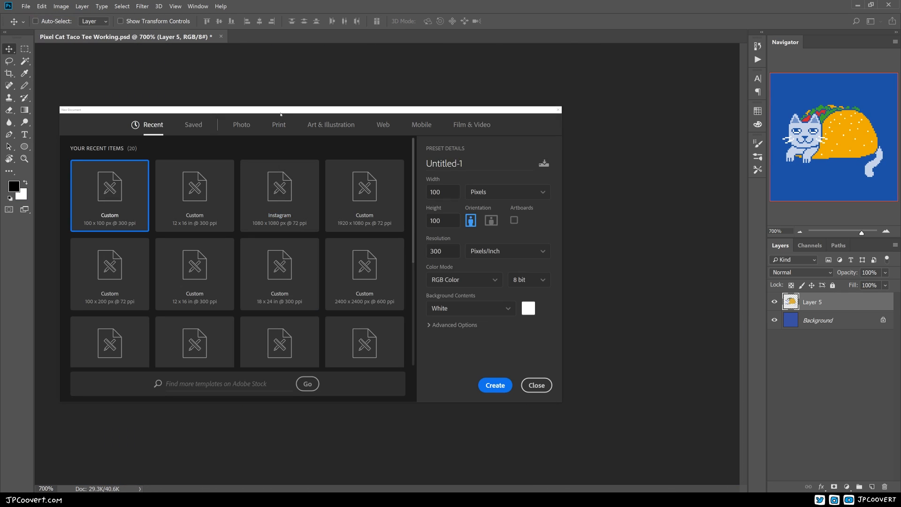
Create a new document 12 inches wide and 16 inches high at 300 pixels/inch
{"action": "left_click_drag", "start_coordinate": [280, 114], "coordinate": [317, 118]}
{"action": "left_click", "coordinate": [522, 200]}
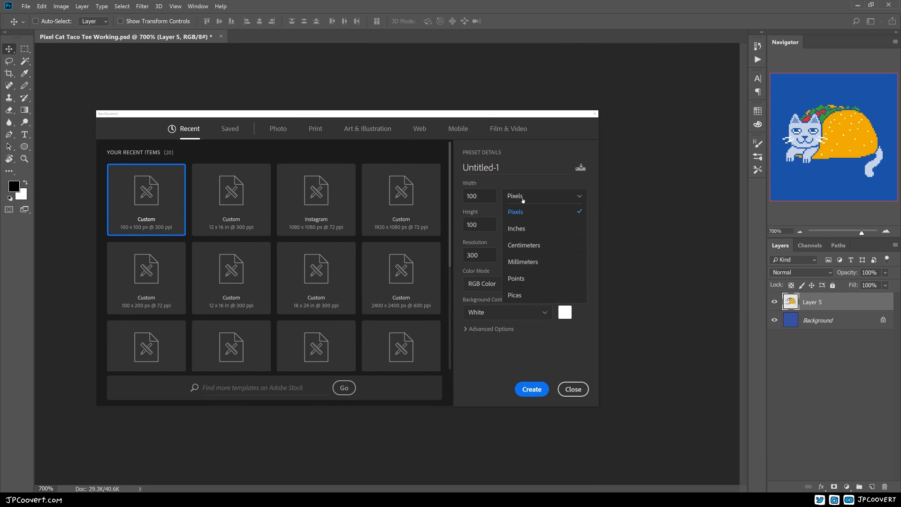
{"action": "left_click", "coordinate": [521, 229]}
{"action": "left_click_drag", "start_coordinate": [488, 195], "coordinate": [453, 195]}
{"action": "type", "text": "12"}
{"action": "key", "text": "Tab"}
{"action": "type", "text": "1"}
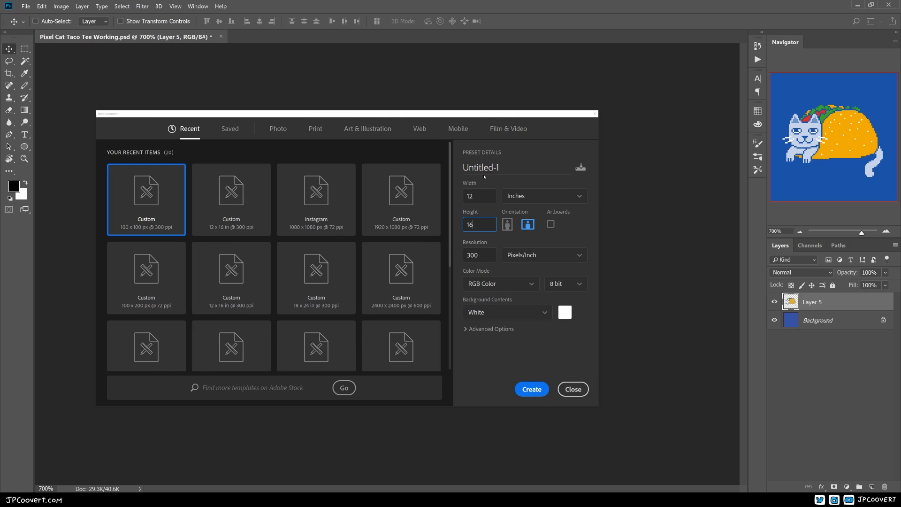
{"action": "left_click", "coordinate": [533, 391]}
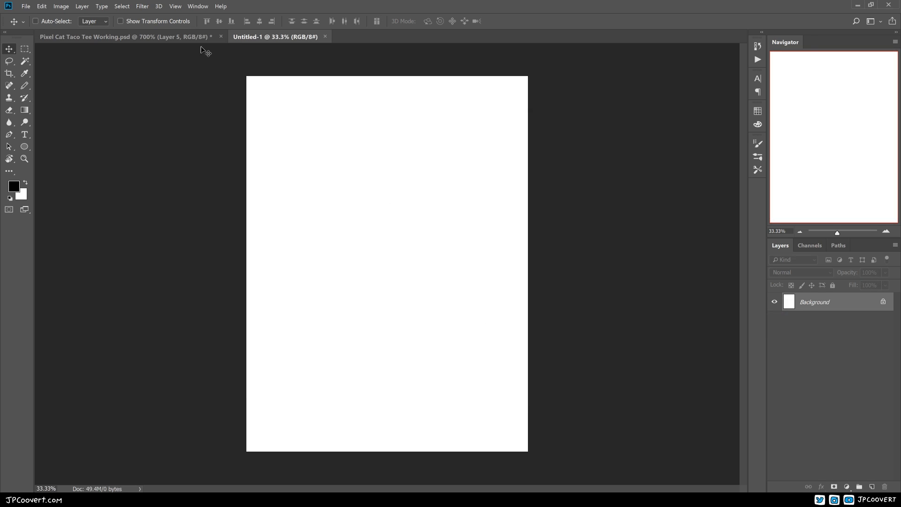
Copy the taco cat artwork into the new document over a matching blue background and select its layer
{"action": "left_click", "coordinate": [201, 38]}
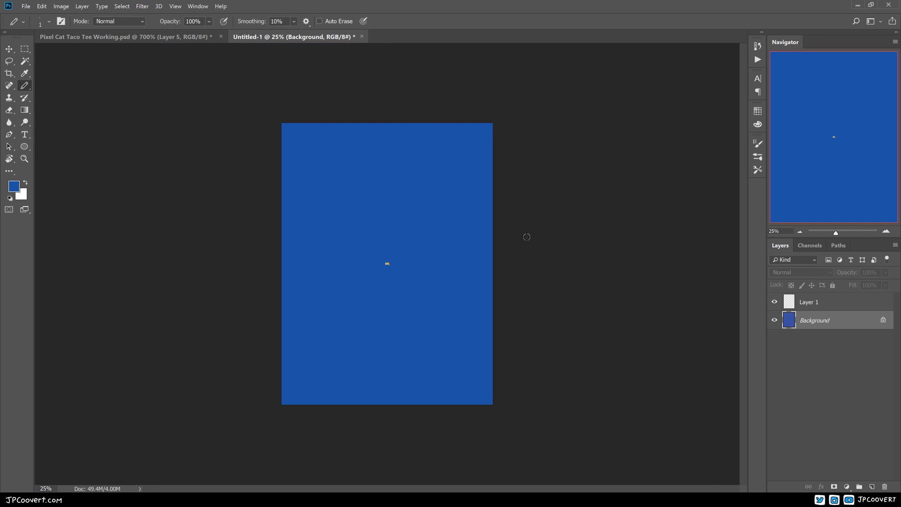
{"action": "left_click", "coordinate": [788, 306]}
Examine the pasted taco cat's pixels up close and its size on the full canvas
{"action": "left_click", "coordinate": [418, 267], "text": "ctrl"}
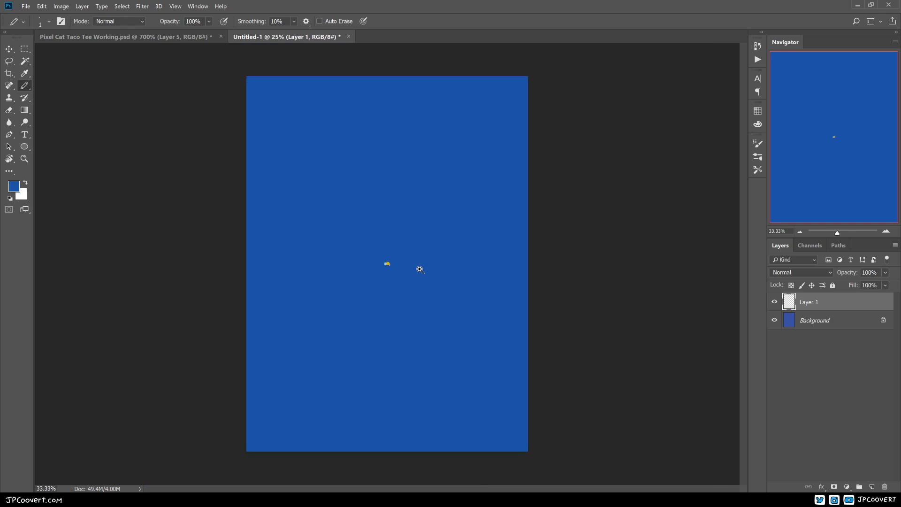
{"action": "left_click", "coordinate": [418, 267], "text": "ctrl"}
{"action": "left_click", "coordinate": [418, 267], "text": "ctrl"}
{"action": "left_click", "coordinate": [402, 267], "text": "ctrl"}
{"action": "left_click", "coordinate": [338, 258], "text": "ctrl"}
{"action": "left_click", "coordinate": [338, 258], "text": "ctrl"}
{"action": "left_click", "coordinate": [339, 258], "text": "ctrl"}
{"action": "left_click", "coordinate": [338, 258], "text": "ctrl"}
{"action": "left_click", "coordinate": [338, 258], "text": "ctrl"}
{"action": "left_click_drag", "start_coordinate": [322, 255], "coordinate": [395, 281]}
{"action": "left_click", "coordinate": [398, 203], "text": "alt"}
{"action": "left_click", "coordinate": [399, 204], "text": "alt"}
{"action": "left_click", "coordinate": [399, 204], "text": "alt"}
{"action": "left_click", "coordinate": [399, 204], "text": "alt"}
{"action": "left_click", "coordinate": [400, 204], "text": "alt"}
{"action": "left_click", "coordinate": [399, 204], "text": "alt"}
{"action": "left_click", "coordinate": [400, 205], "text": "alt"}
{"action": "left_click", "coordinate": [400, 205], "text": "alt"}
Scale the taco cat on Layer 1 up around its center to about 3732%, with interpolation set to Nearest Neighbor
{"action": "left_click", "coordinate": [42, 6]}
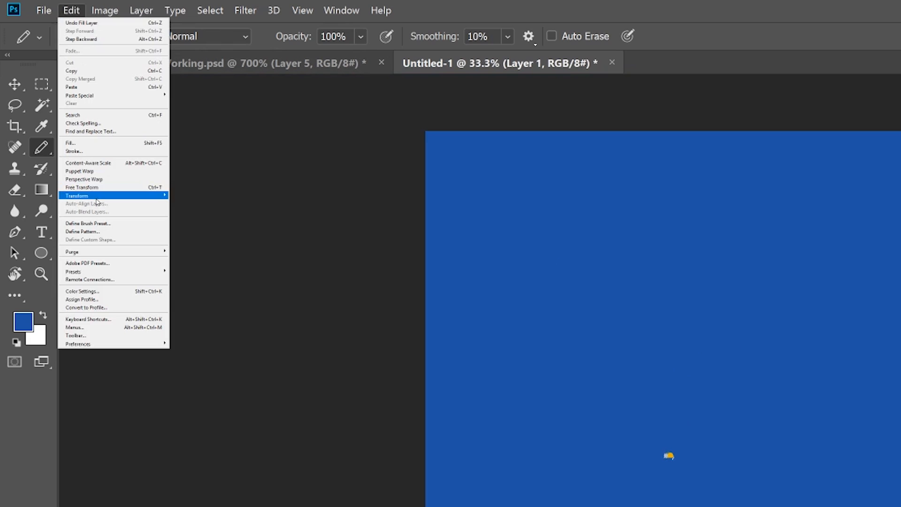
{"action": "mouse_move", "coordinate": [98, 200]}
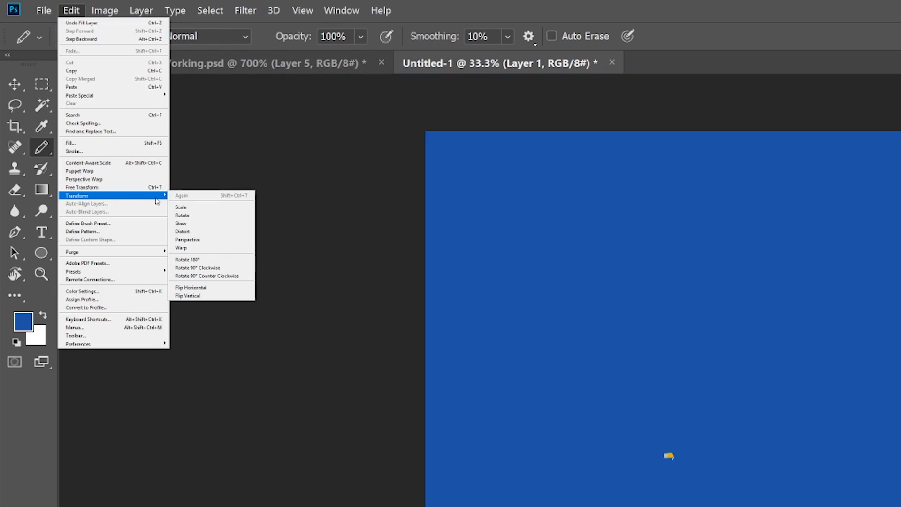
{"action": "left_click", "coordinate": [187, 210]}
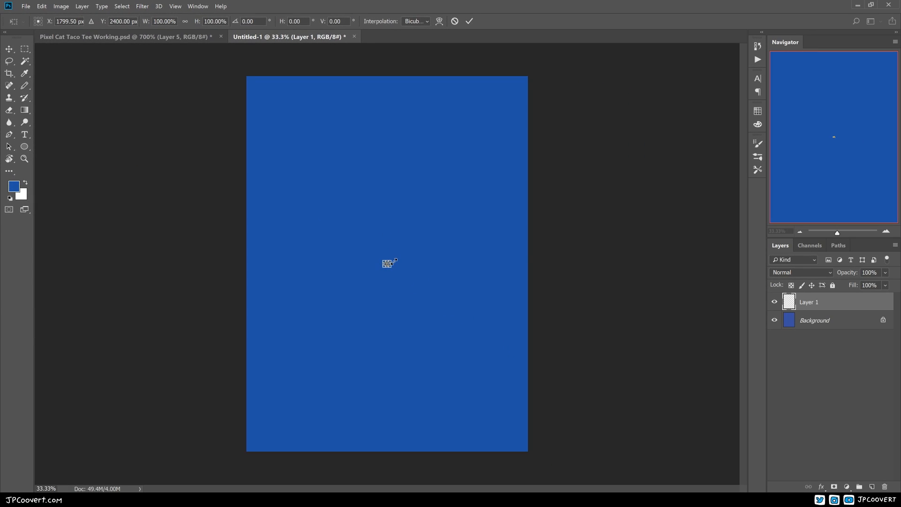
{"action": "left_click_drag", "start_coordinate": [394, 260], "coordinate": [503, 179]}
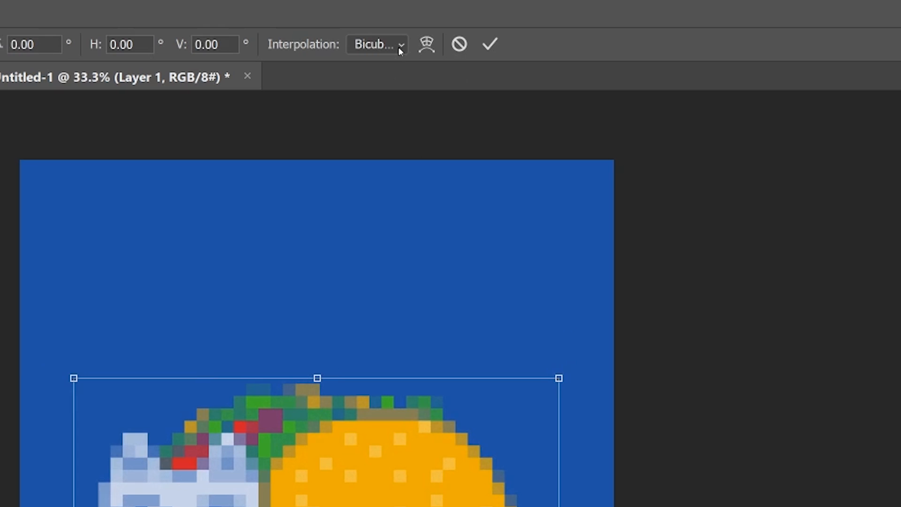
{"action": "left_click", "coordinate": [400, 49]}
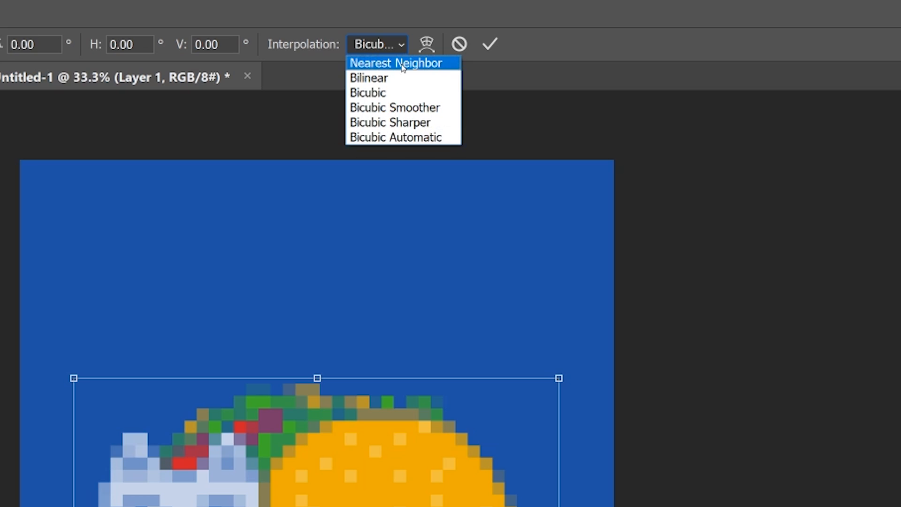
{"action": "left_click", "coordinate": [402, 66]}
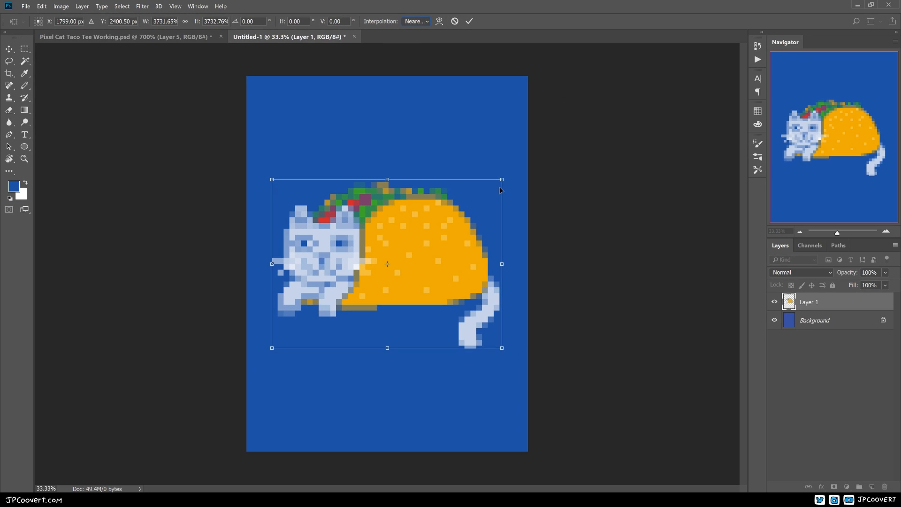
Enlarge the taco cat to about 4273%, nearly the canvas width, move it straight up into the canvas's upper half and apply the transform
{"action": "left_click_drag", "start_coordinate": [502, 180], "coordinate": [519, 168]}
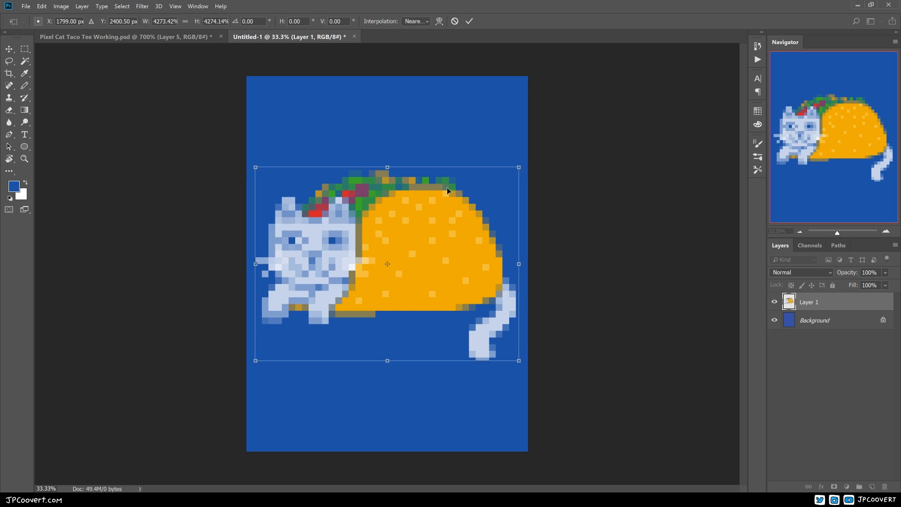
{"action": "left_click_drag", "start_coordinate": [444, 208], "coordinate": [444, 156]}
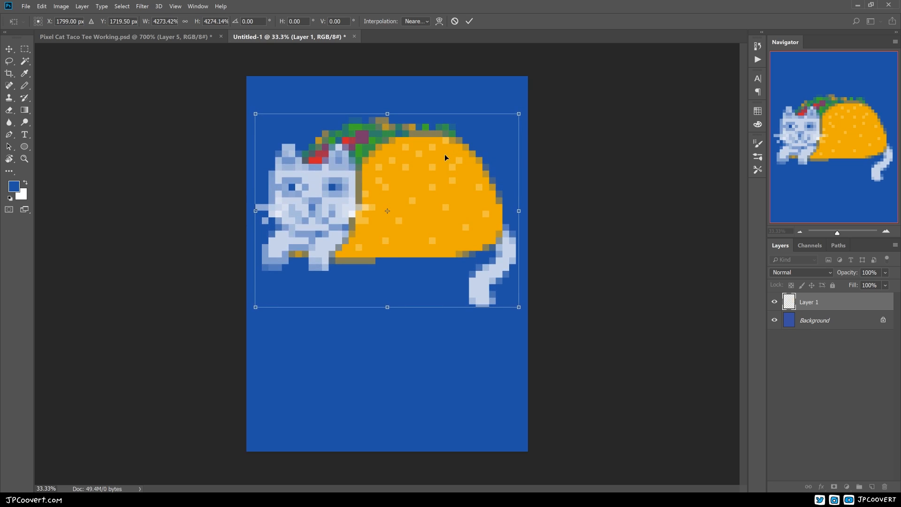
{"action": "left_click", "coordinate": [469, 21]}
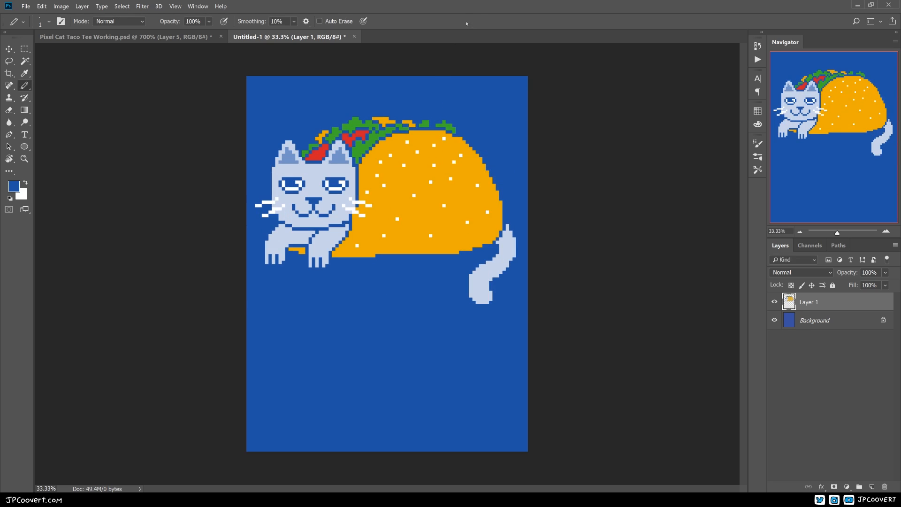